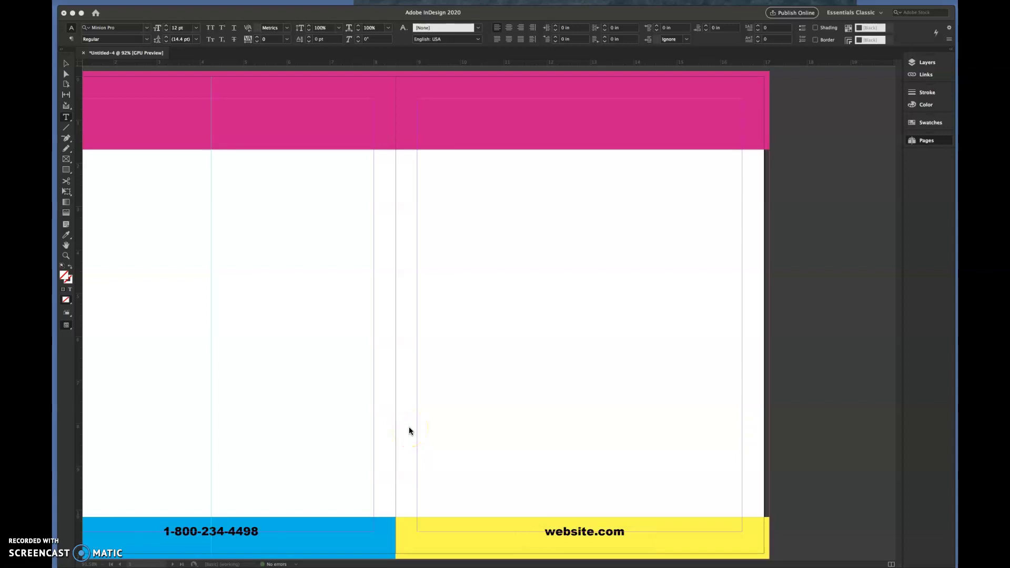
Scroll through the document's spreads to review the layout
scroll(409, 427, "left", 5)
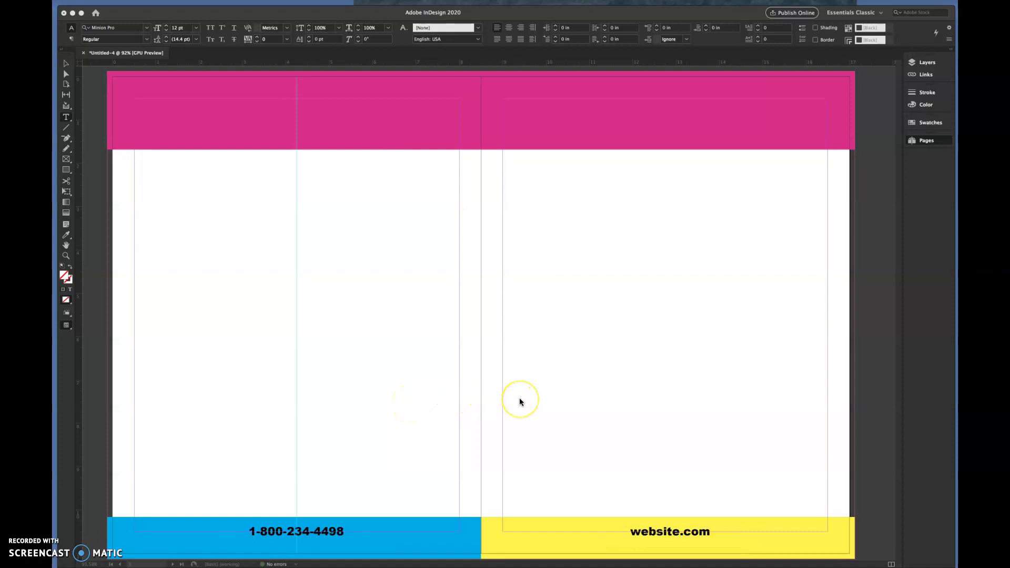
scroll(521, 402, "up", 10)
scroll(520, 402, "up", 3)
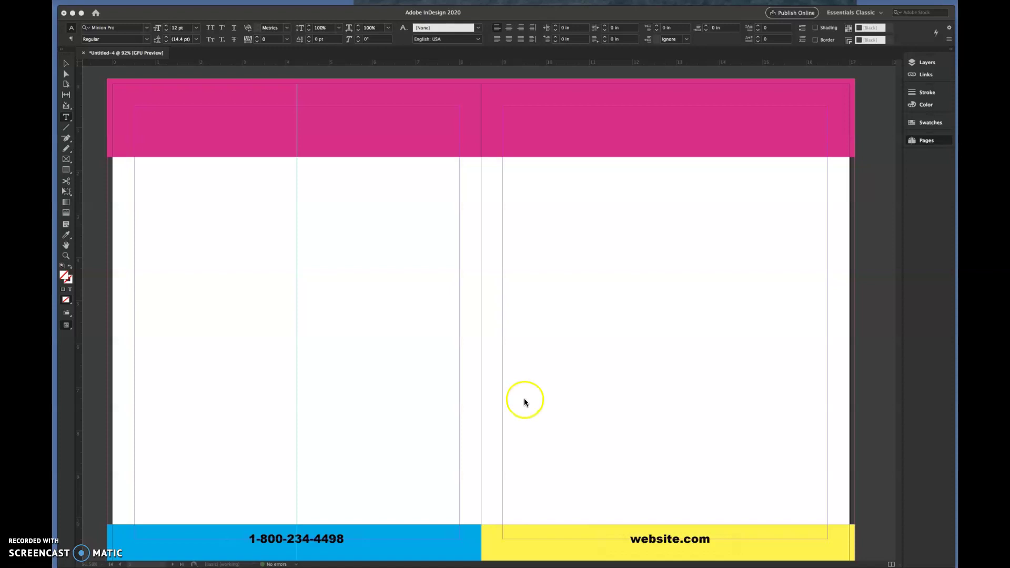
Open the A-Master spread from the Pages panel
left_click(926, 142)
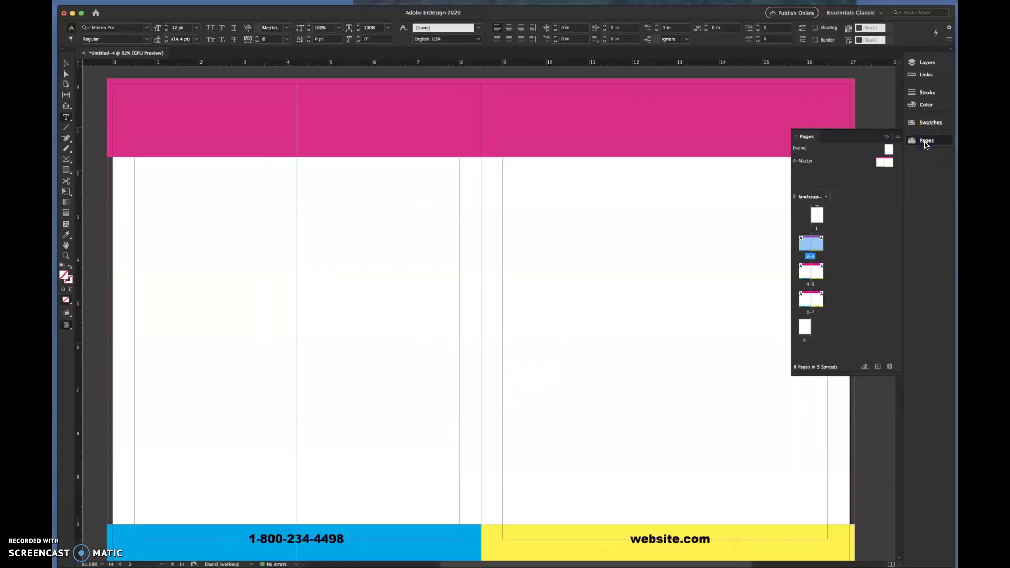
left_click(884, 164)
double_click(884, 163)
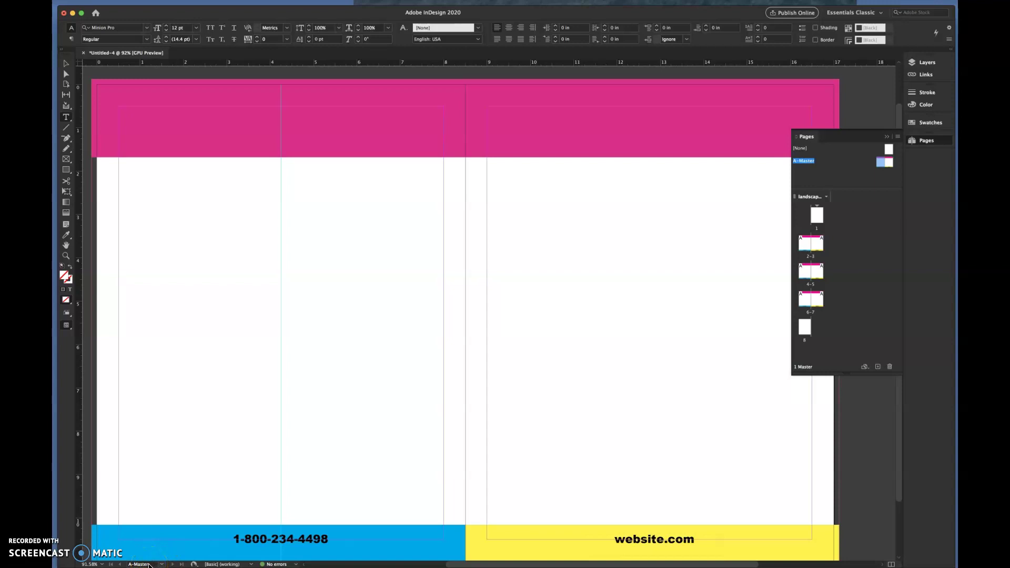
Jump to the spreads containing pages 3 and 5, then back to page 3
type("3")
key("Return")
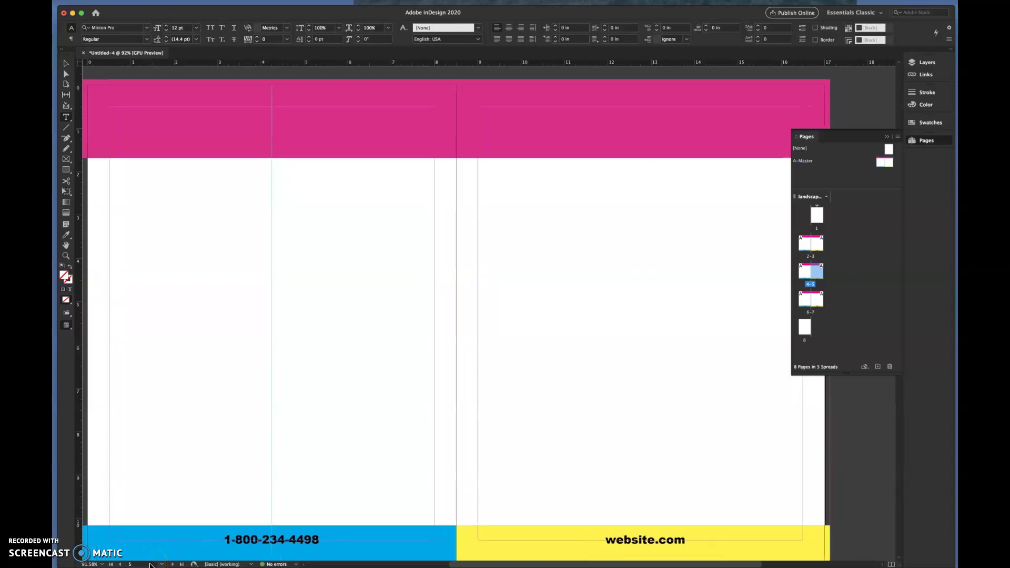
type("5")
key("Return")
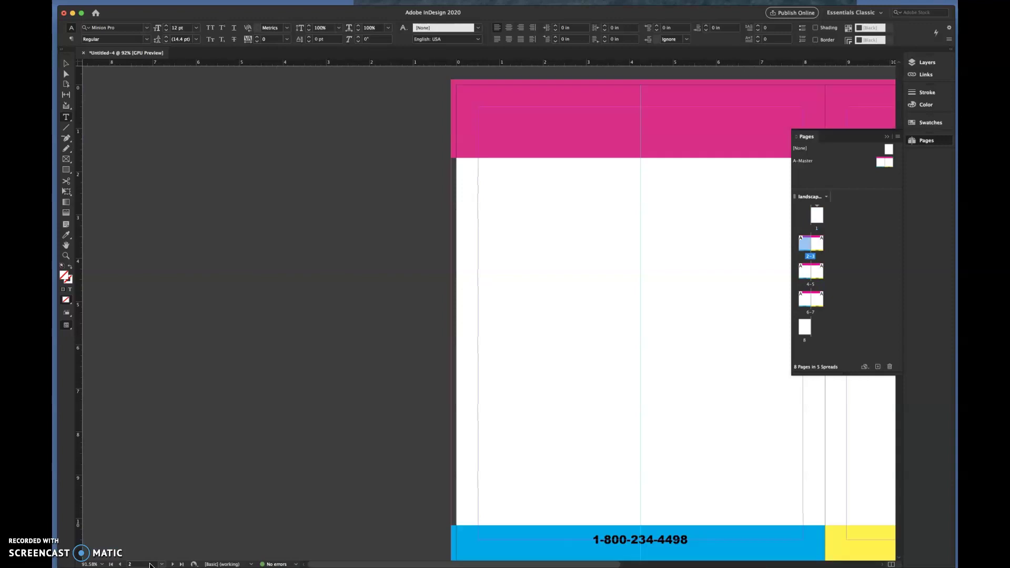
type("3")
key("Return")
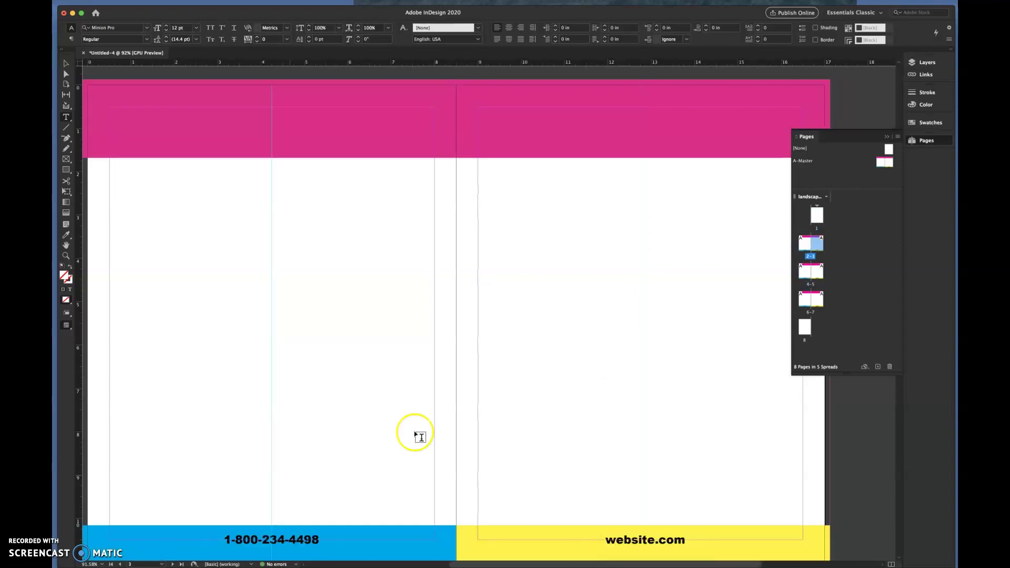
Reopen the A-Master spread and zoom out to 75%
double_click(884, 164)
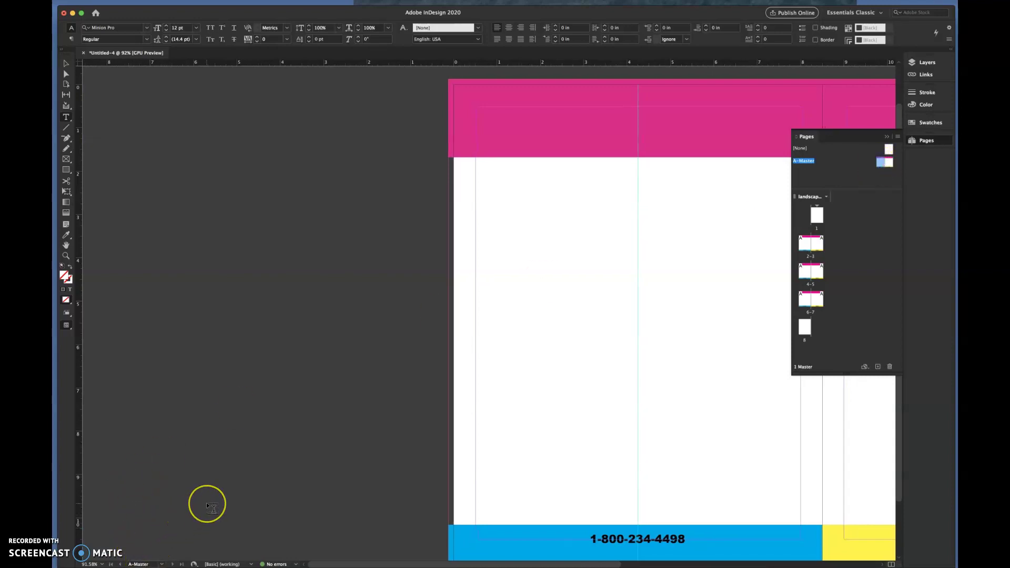
scroll(208, 506, "right", 5)
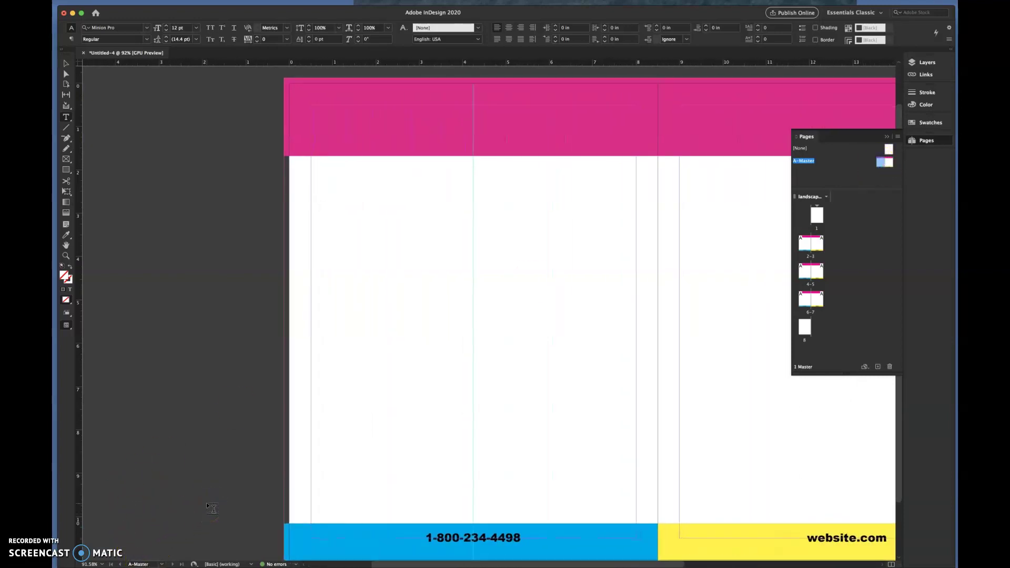
key("super+minus")
scroll(206, 503, "right", 2)
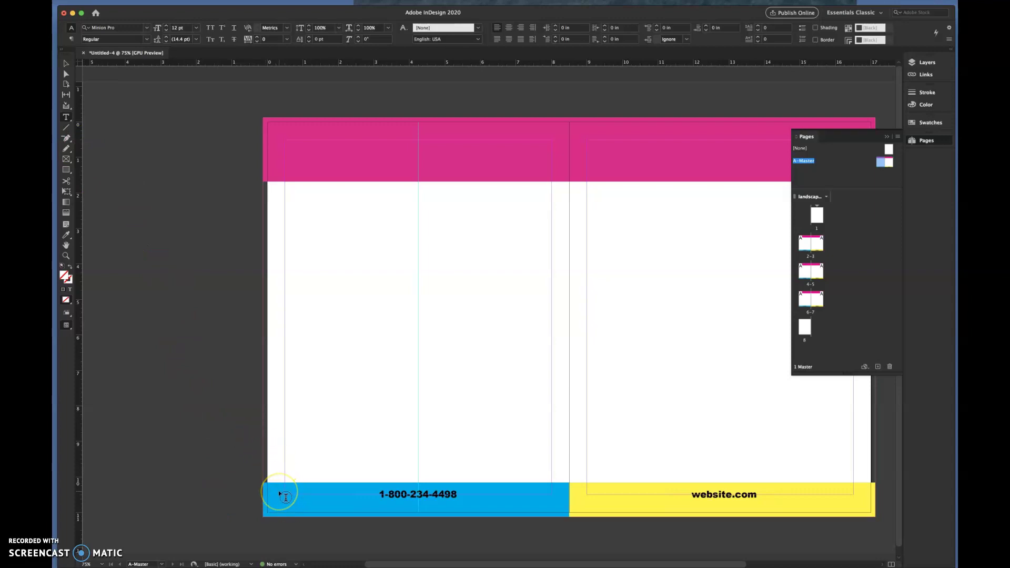
Draw a small text frame at the blue footer's left end and insert the Current Page Number marker
key("m")
left_click_drag(279, 491, 298, 507)
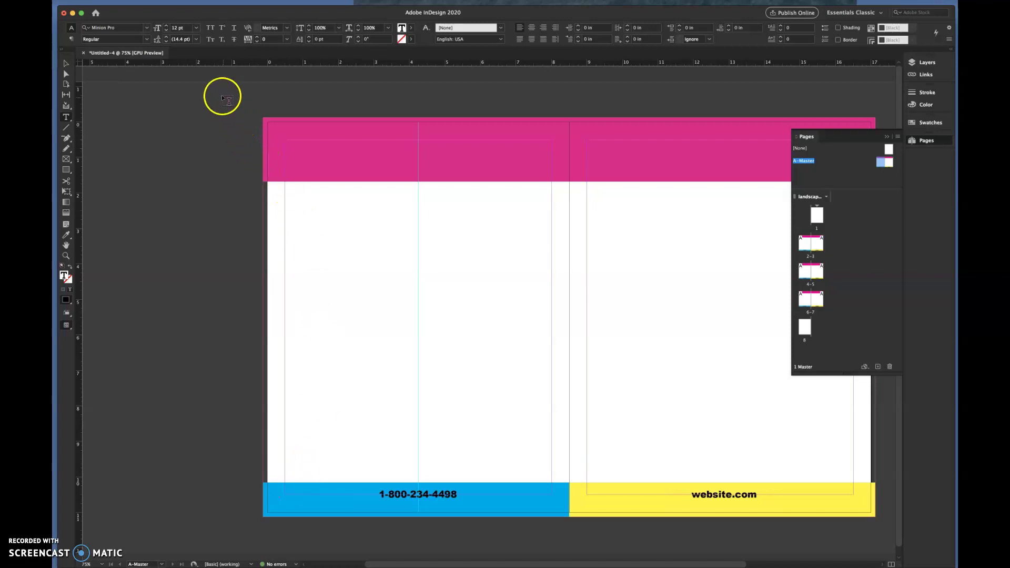
left_click(179, 1)
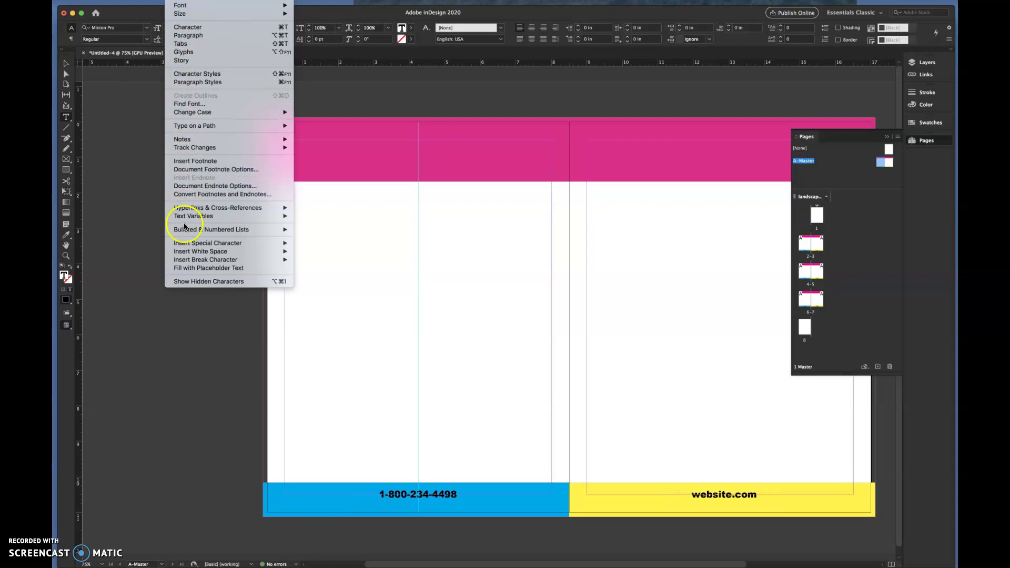
mouse_move(187, 244)
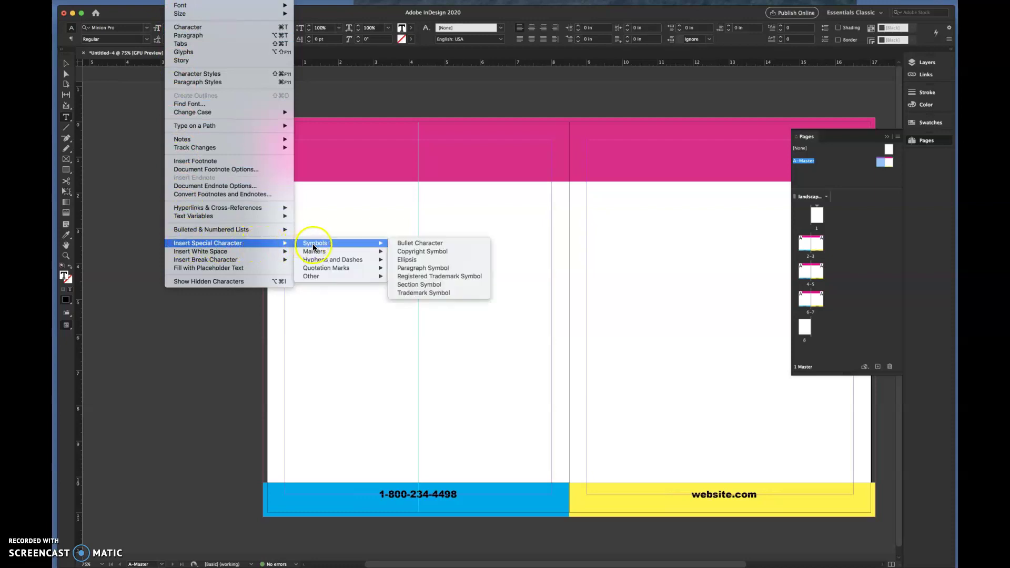
mouse_move(315, 253)
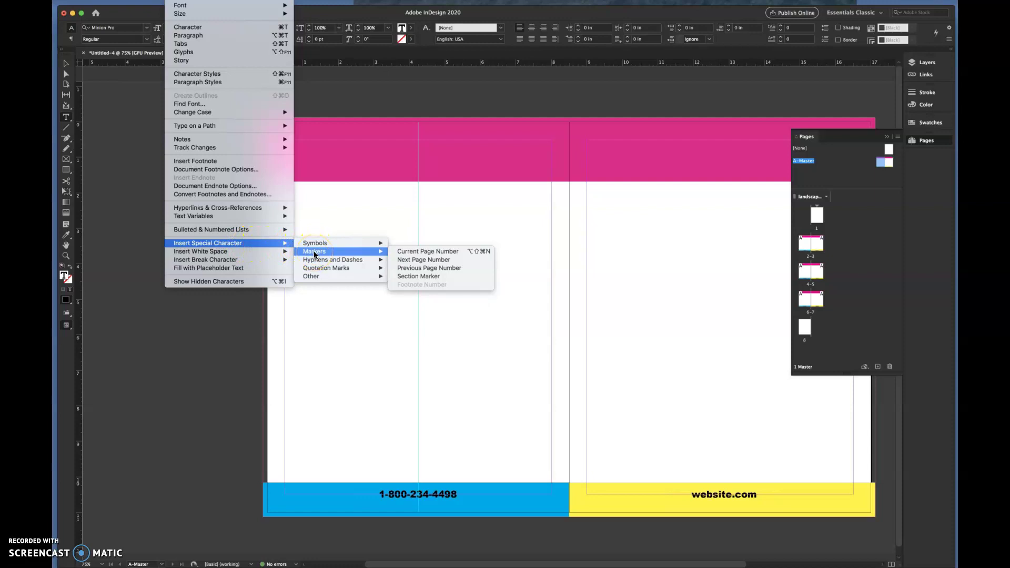
left_click(402, 255)
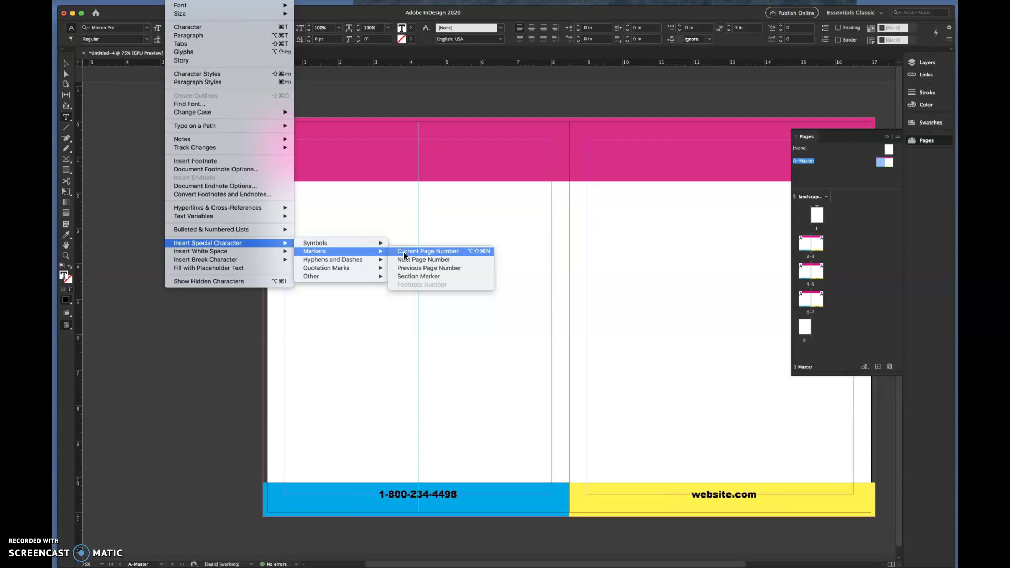
left_click(403, 253)
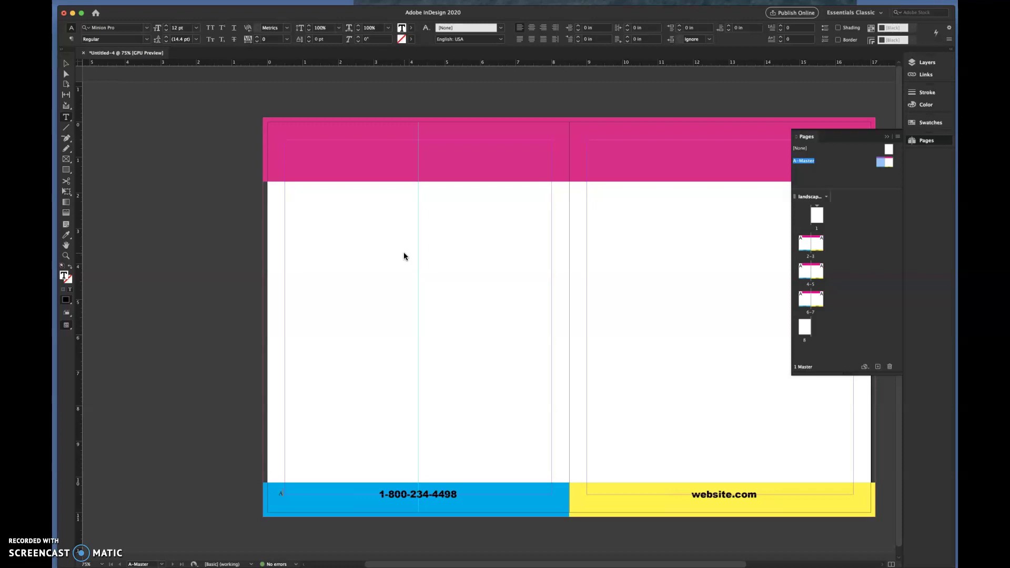
Select the page-number marker and set its font to Montserrat Bold
left_click(282, 493)
key("super+shift+alt+n")
key("super+a")
left_click(146, 28)
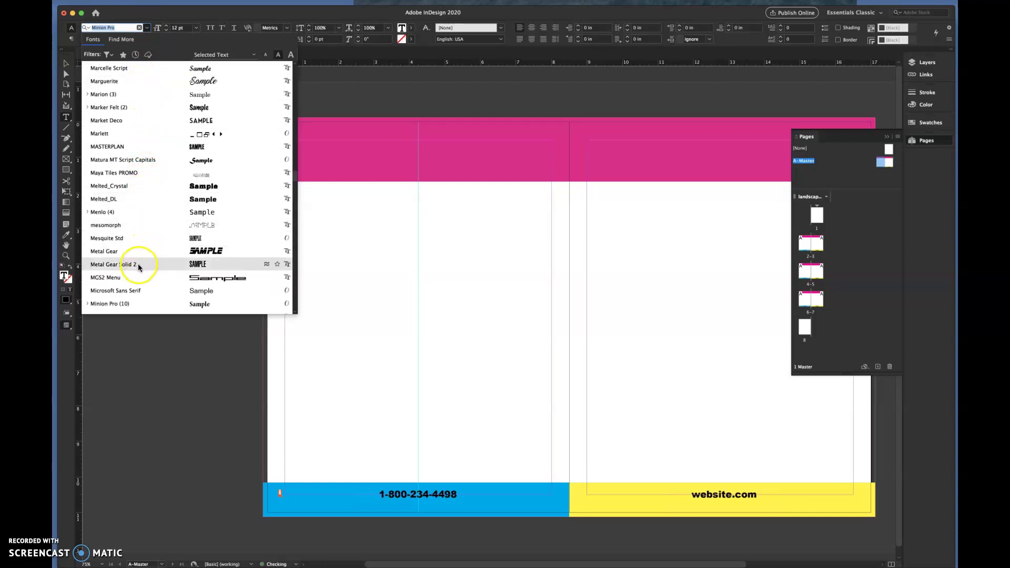
scroll(135, 269, "down", 5)
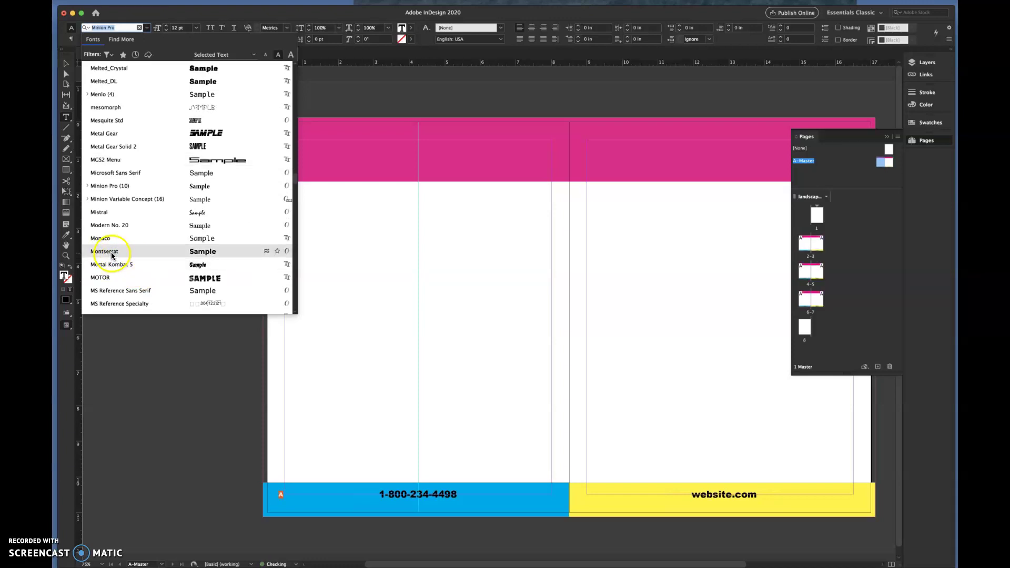
left_click(111, 255)
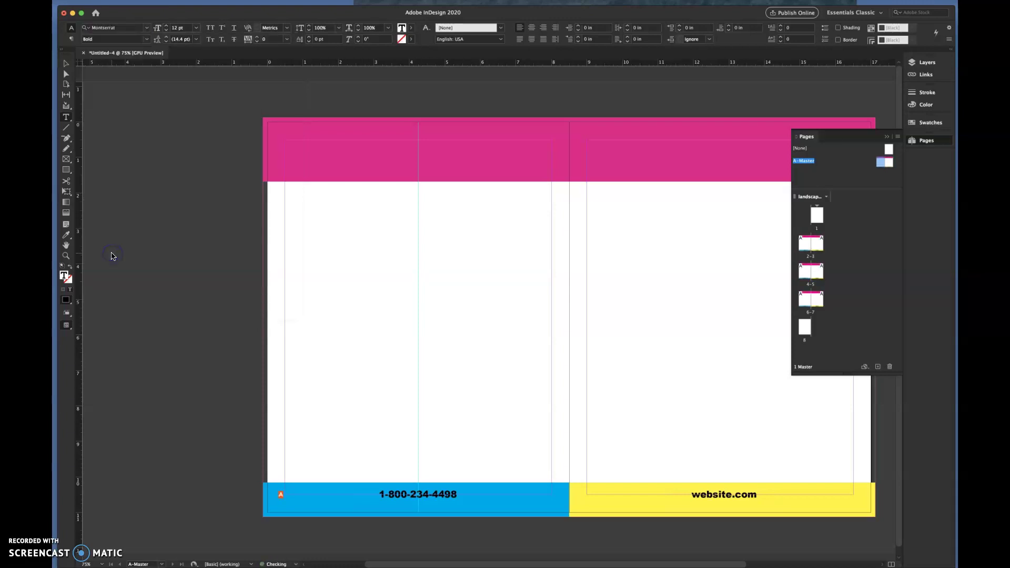
Raise the marker's font size step by step to 20 pt
left_click(166, 25)
left_click(167, 26)
left_click(167, 26)
left_click(166, 25)
left_click(166, 26)
left_click(166, 26)
left_click(166, 25)
left_click(166, 26)
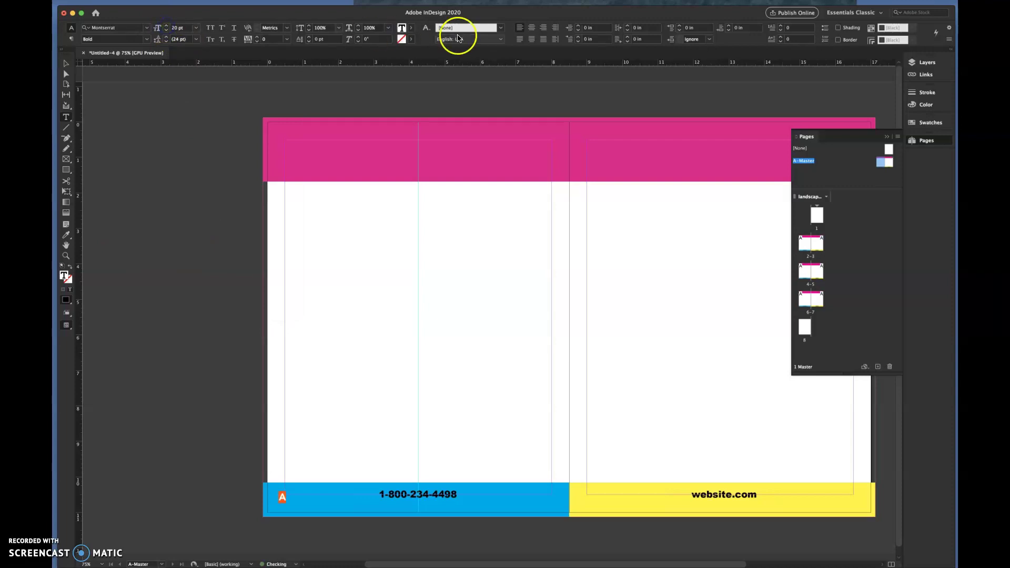
left_click(409, 28)
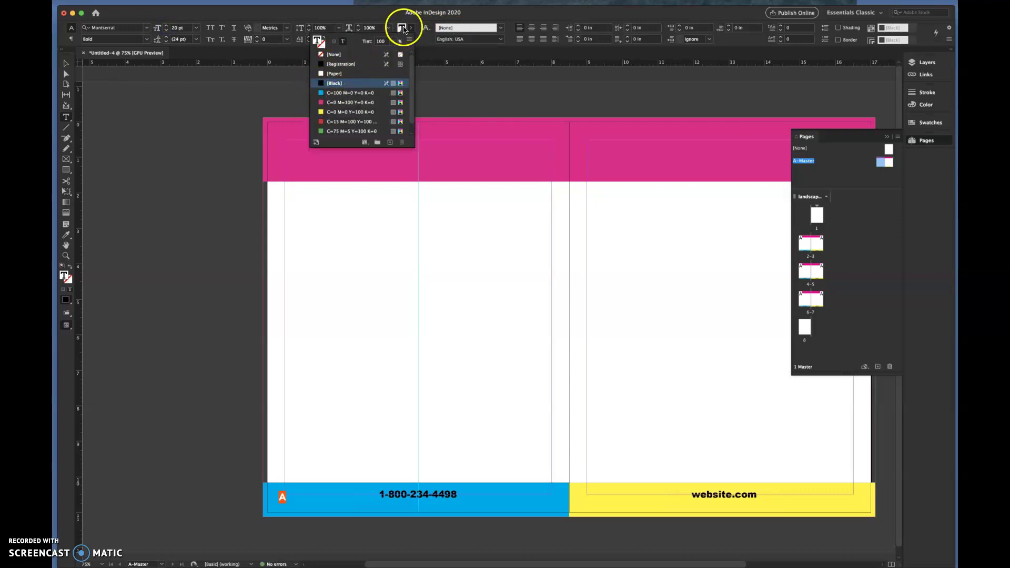
Nudge the A page-number frame slightly right within the blue footer
left_click(66, 63)
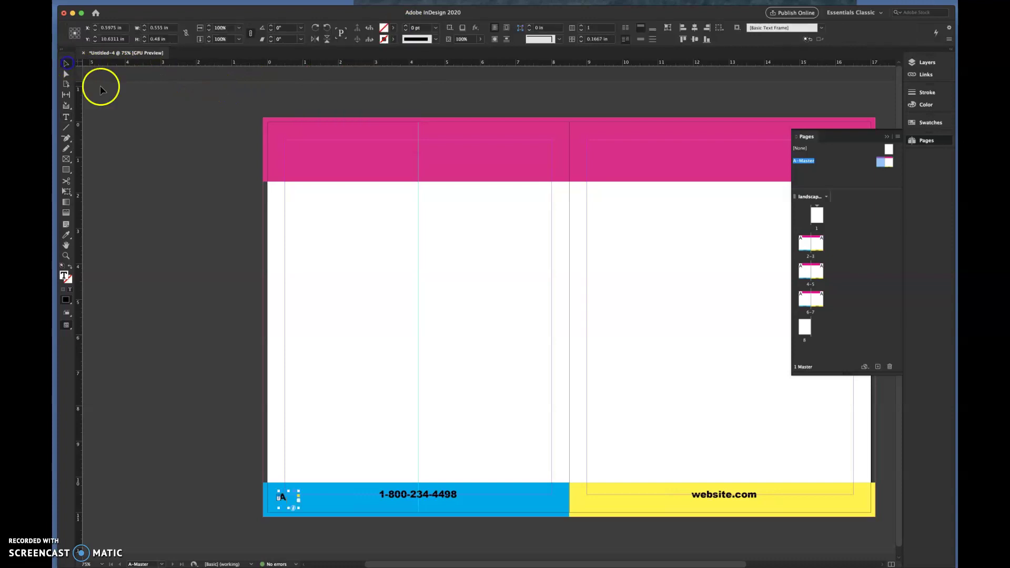
left_click(176, 167)
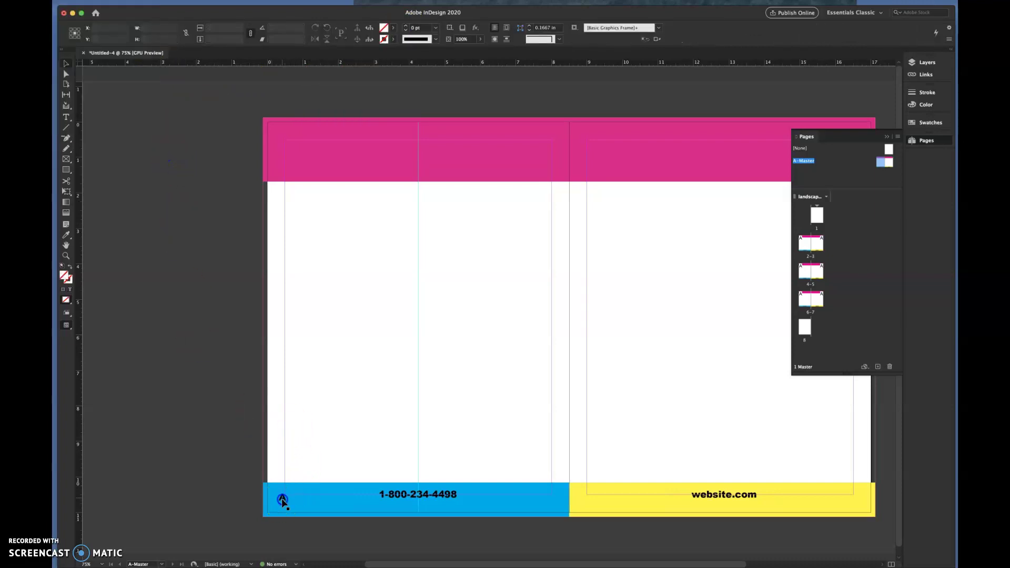
left_click_drag(282, 501, 287, 502)
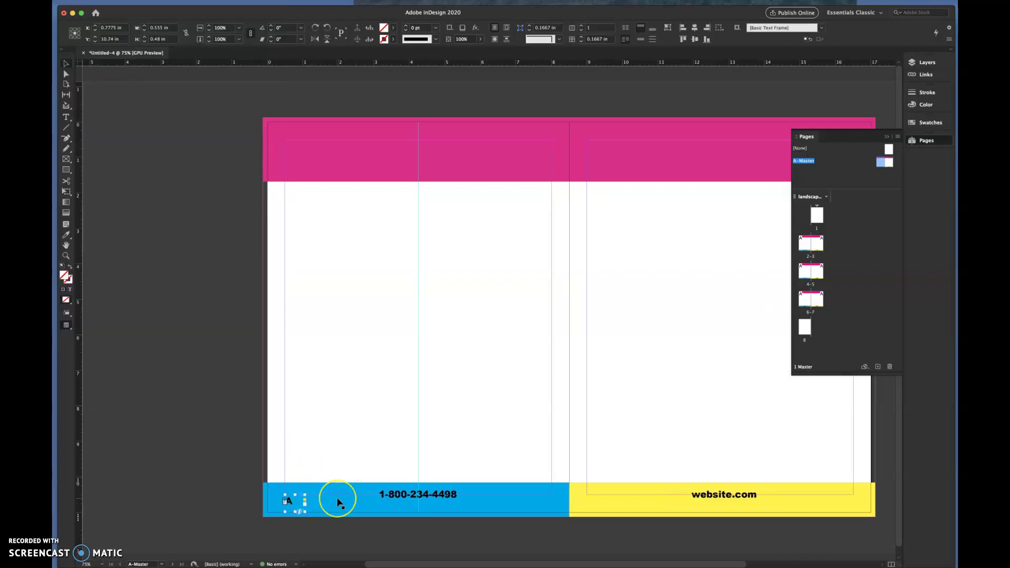
left_click(255, 480)
left_click(296, 503)
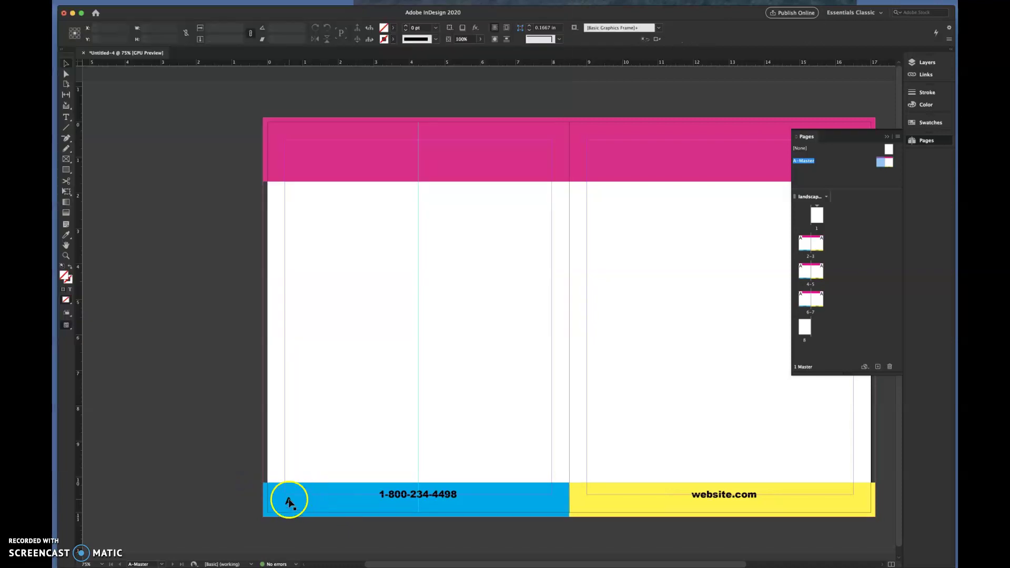
left_click(289, 503)
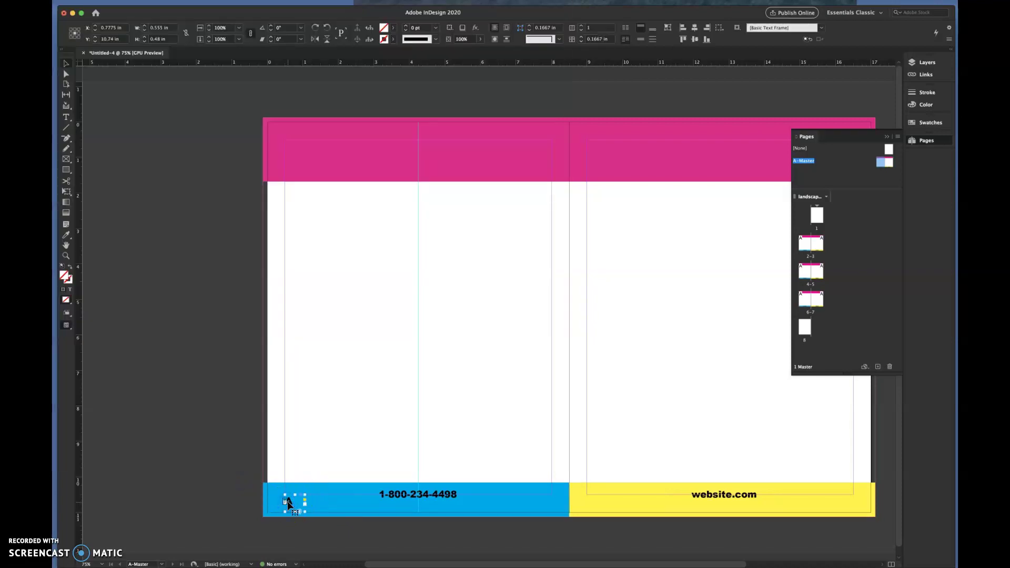
Deselect and review the page-number marker's placement across the master spread
left_click(223, 473)
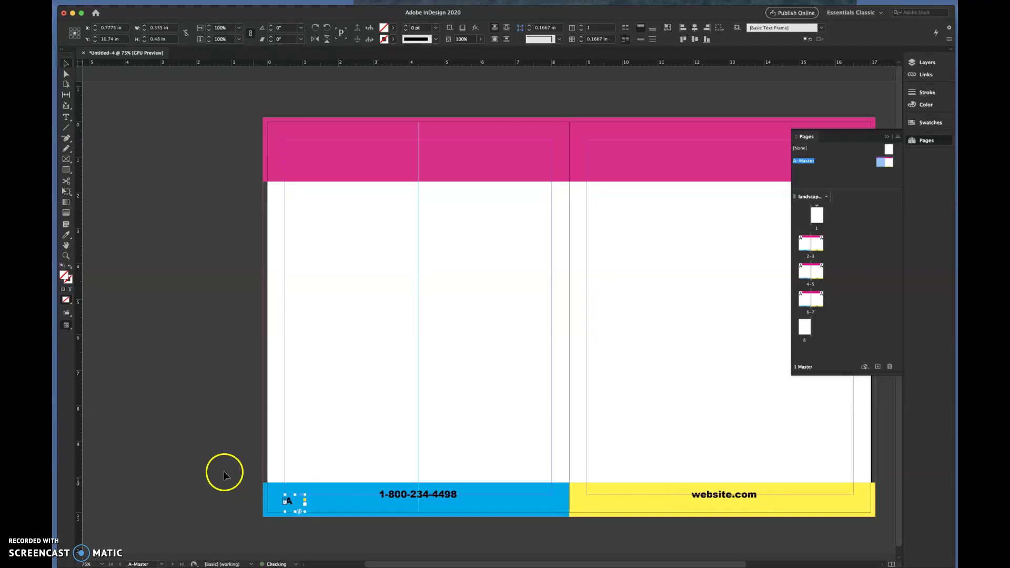
left_click(295, 493)
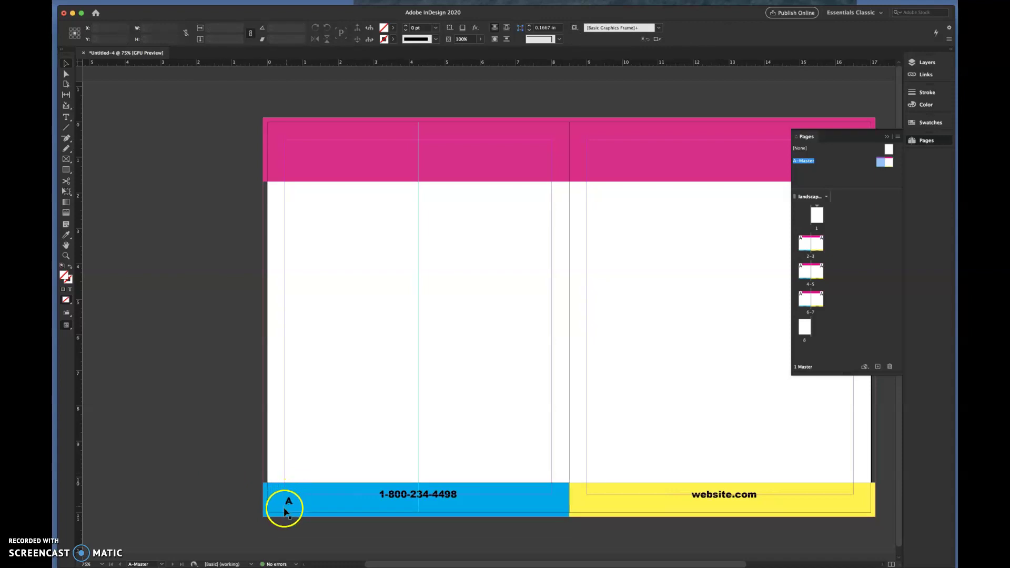
left_click(226, 438)
scroll(227, 439, "right", 3)
left_click(249, 488)
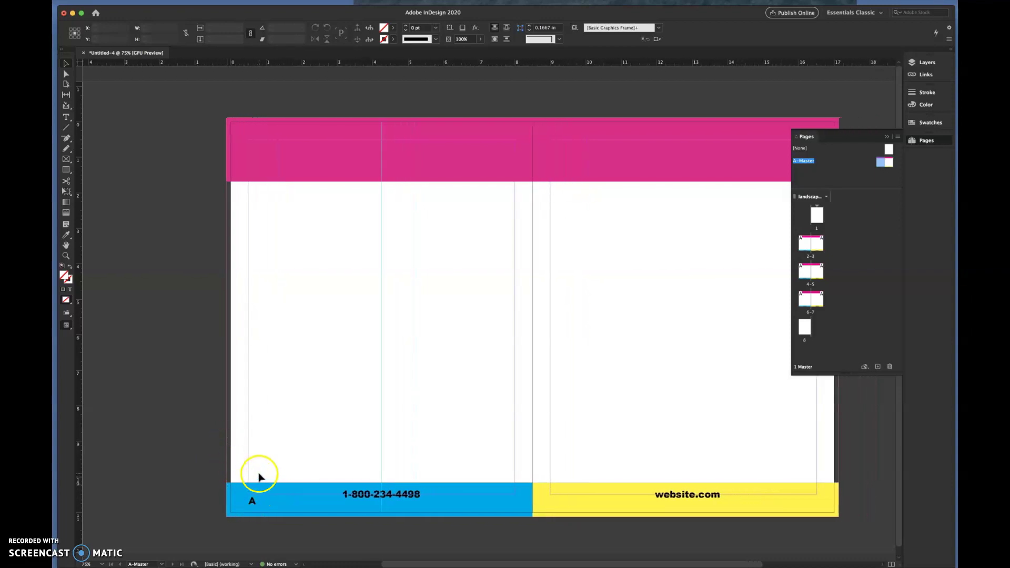
left_click(697, 432)
scroll(698, 434, "right", 3)
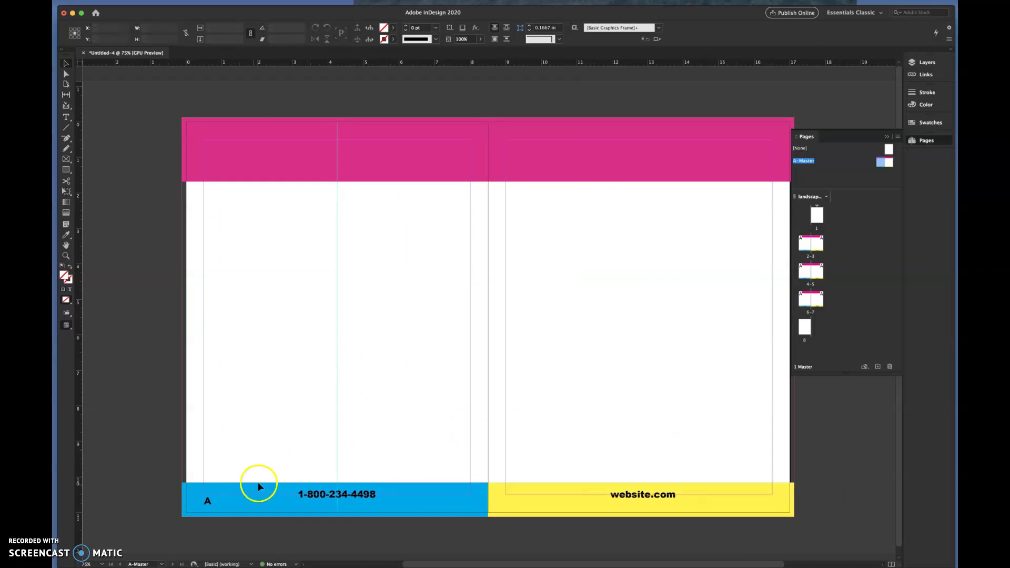
Paste a copy of the A page-number frame into the yellow footer's bottom-right corner
left_click(208, 500)
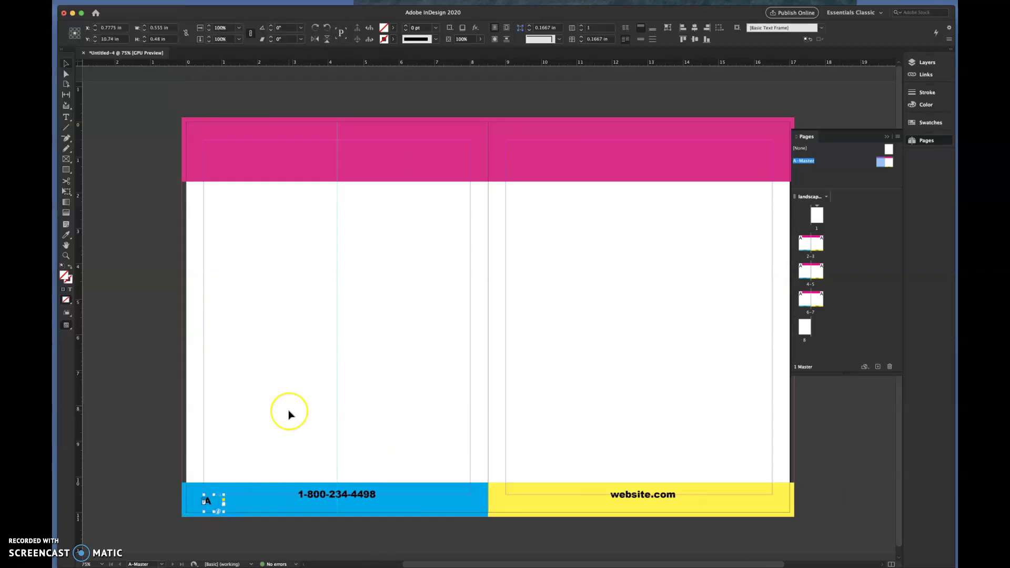
key("super+v")
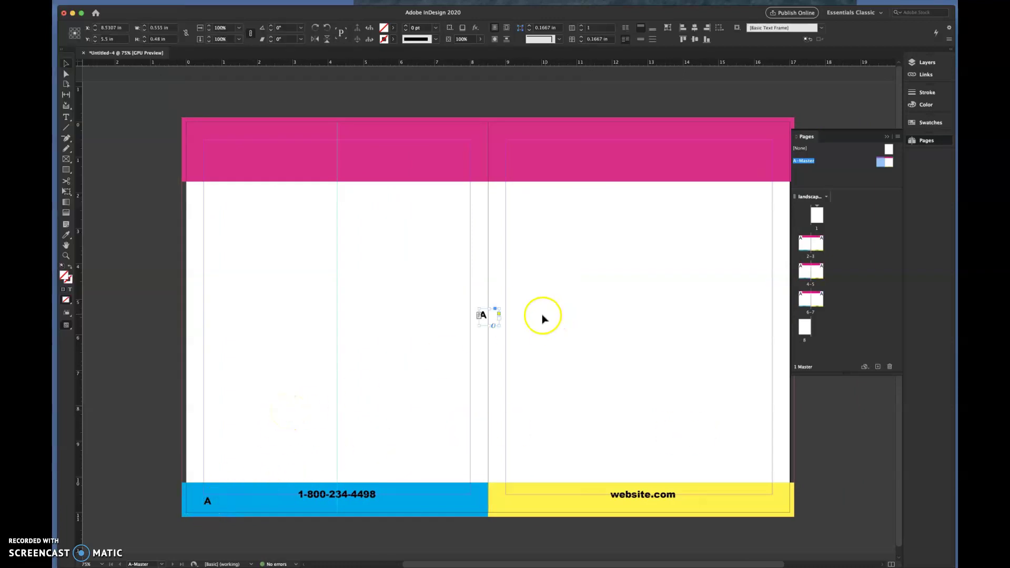
left_click_drag(484, 317, 758, 504)
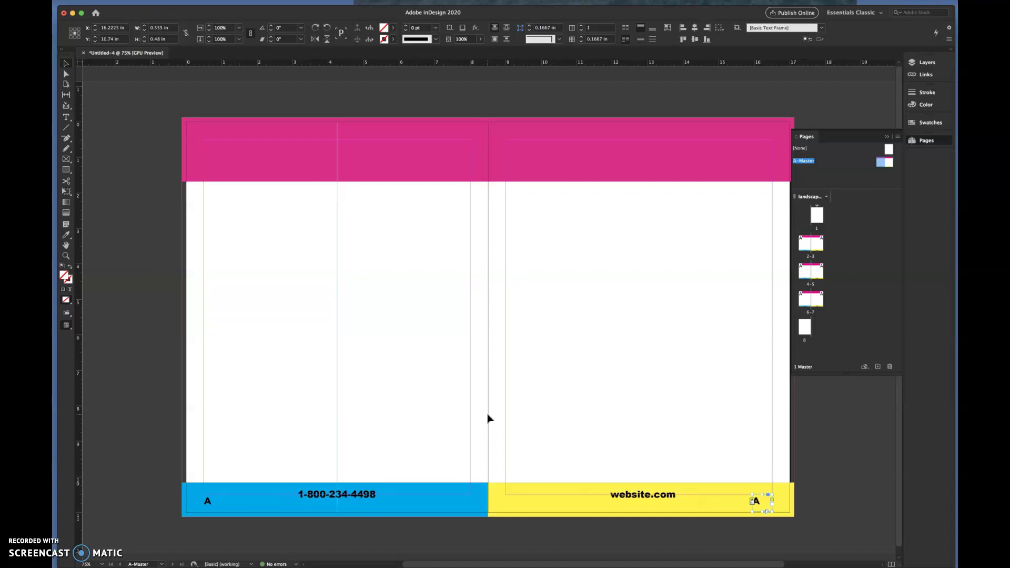
Right-align the copied A marker so it sits flush with the yellow footer's right edge
left_click(66, 118)
left_click(754, 501)
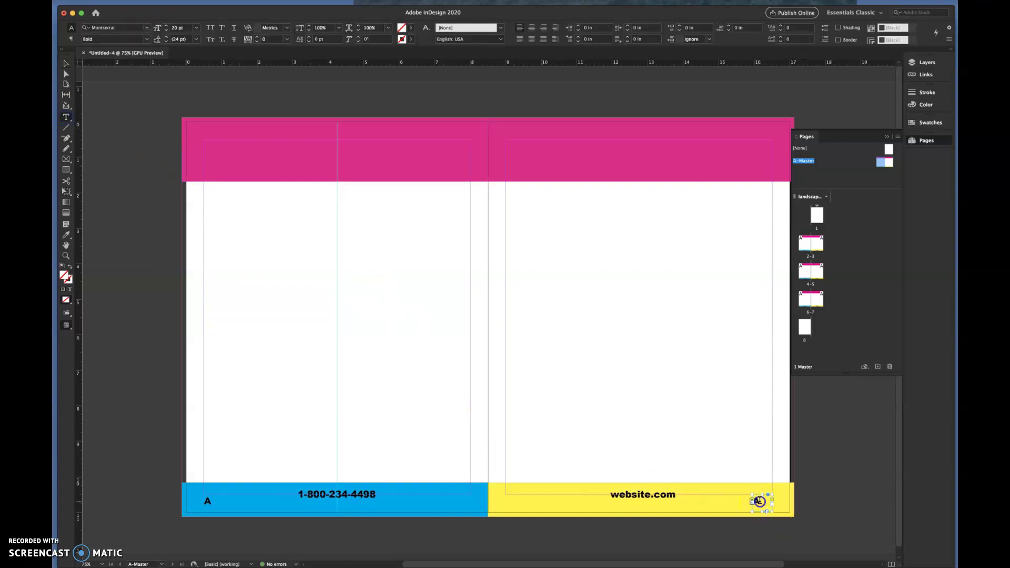
double_click(758, 501)
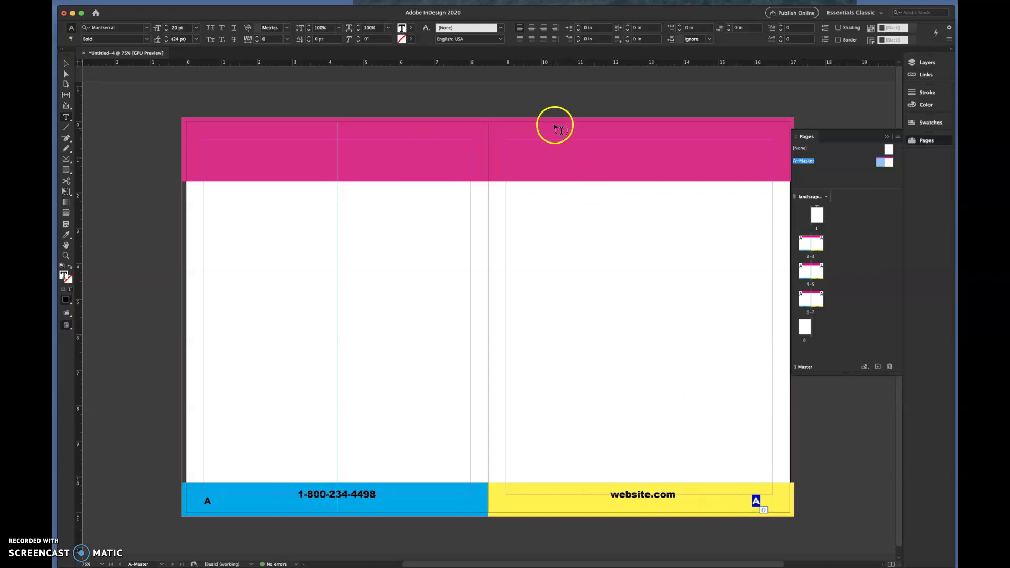
left_click(545, 29)
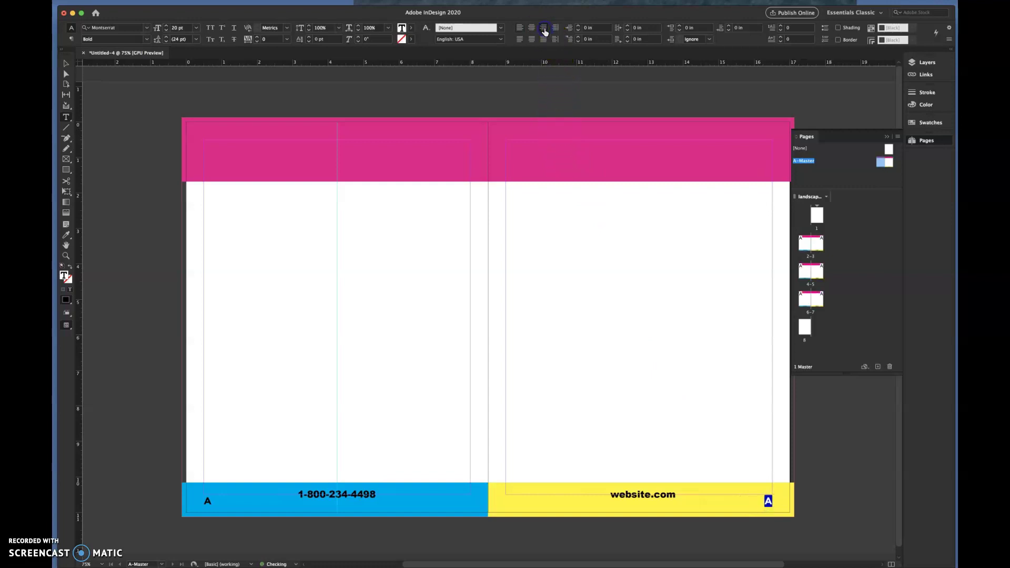
left_click(66, 64)
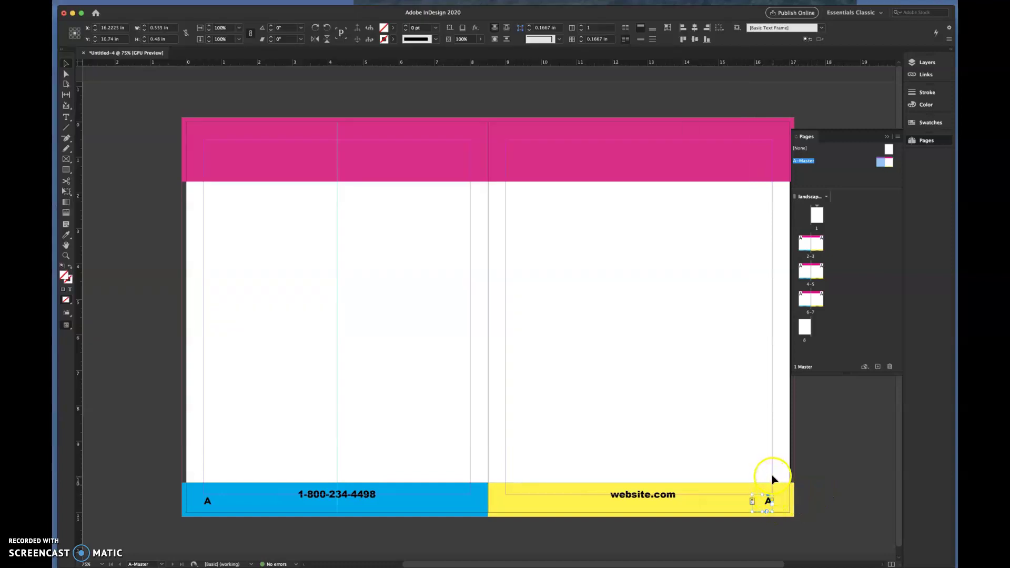
left_click(745, 476)
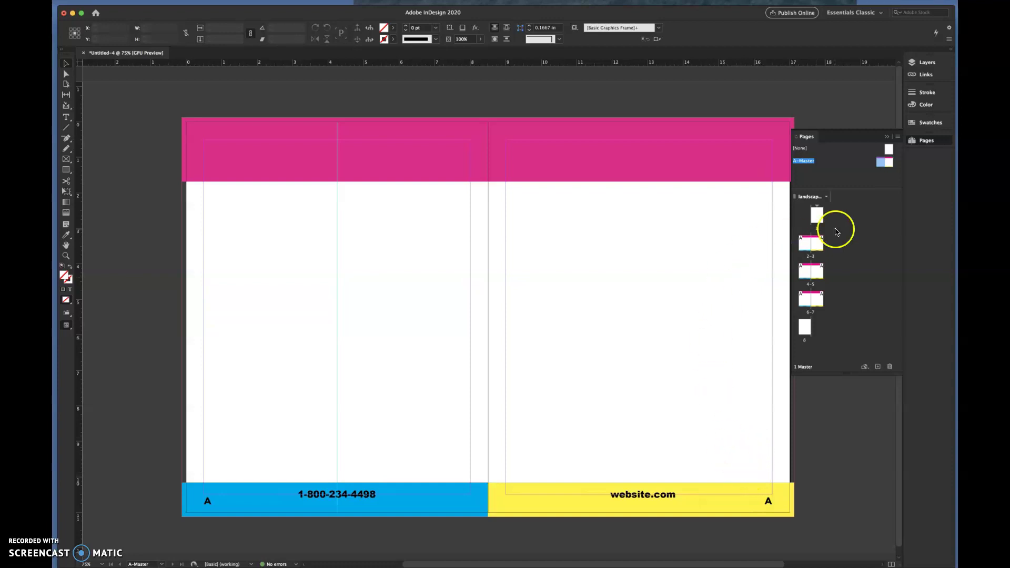
Apply [None] to page 1 and view the now-blank page
left_click_drag(816, 220, 816, 220)
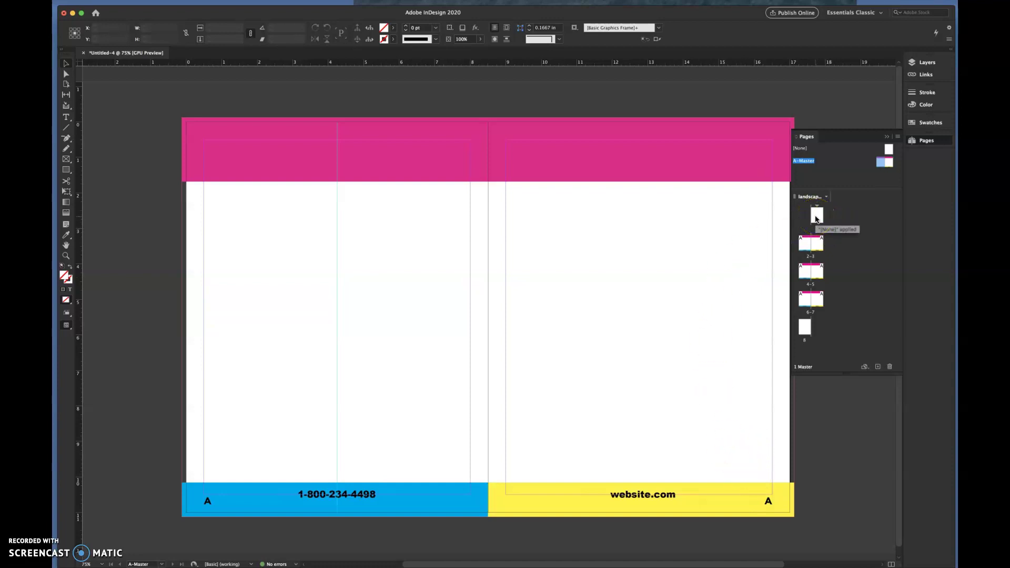
double_click(816, 217)
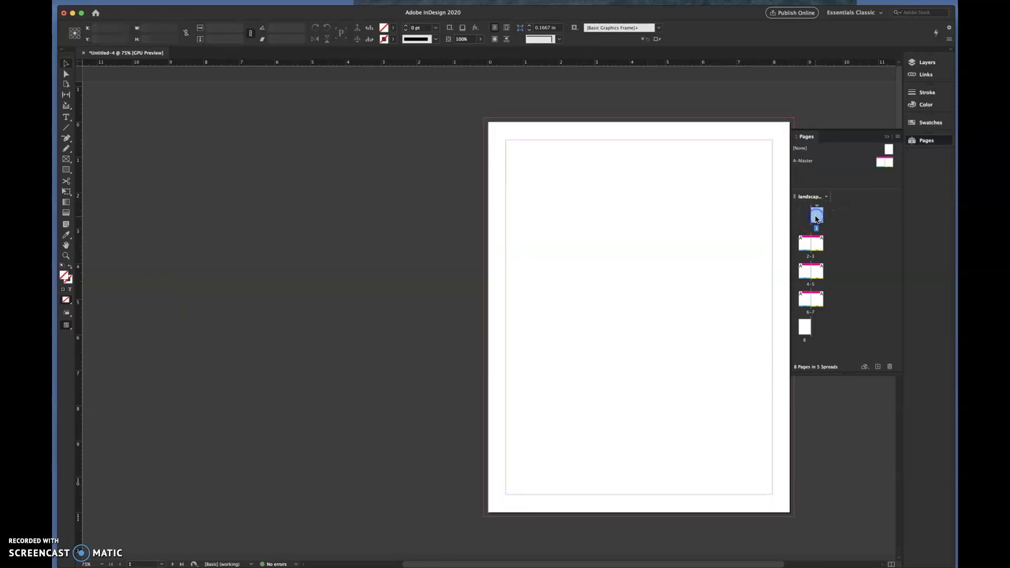
scroll(853, 432, "right", 2)
scroll(853, 434, "down", 10)
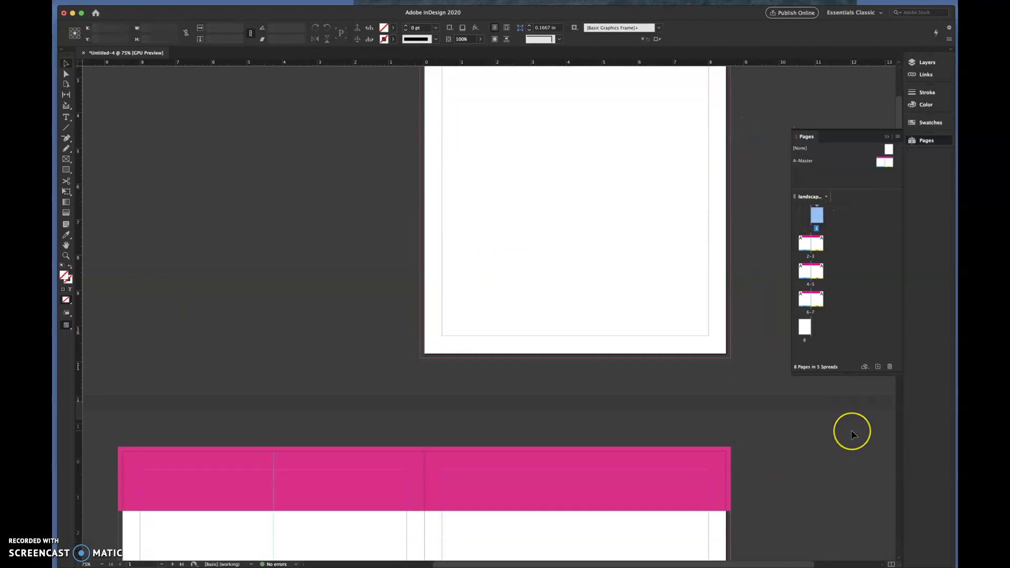
scroll(853, 435, "down", 3)
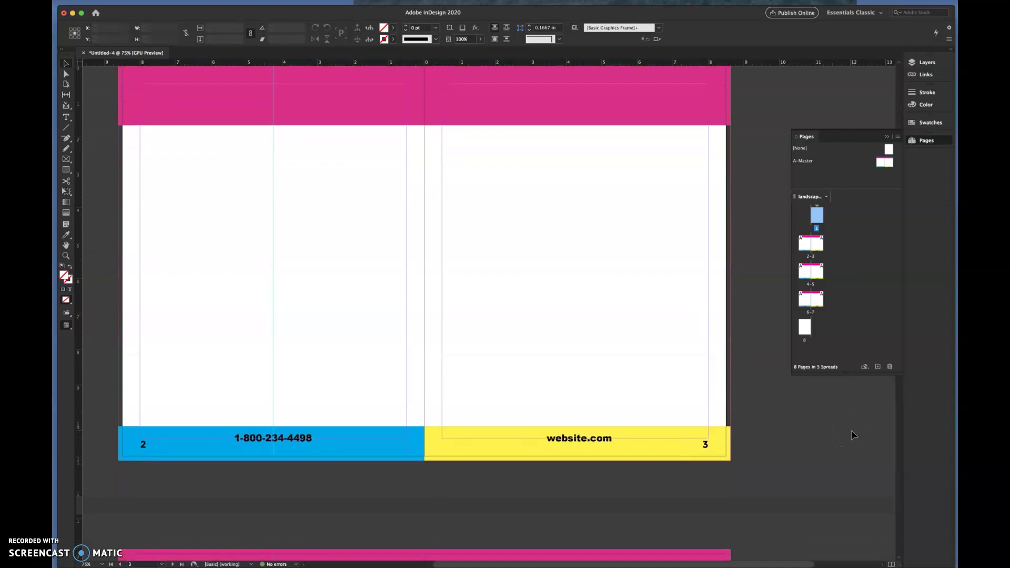
Scroll through the spreads to check the footer page numbering
scroll(853, 435, "up", 4)
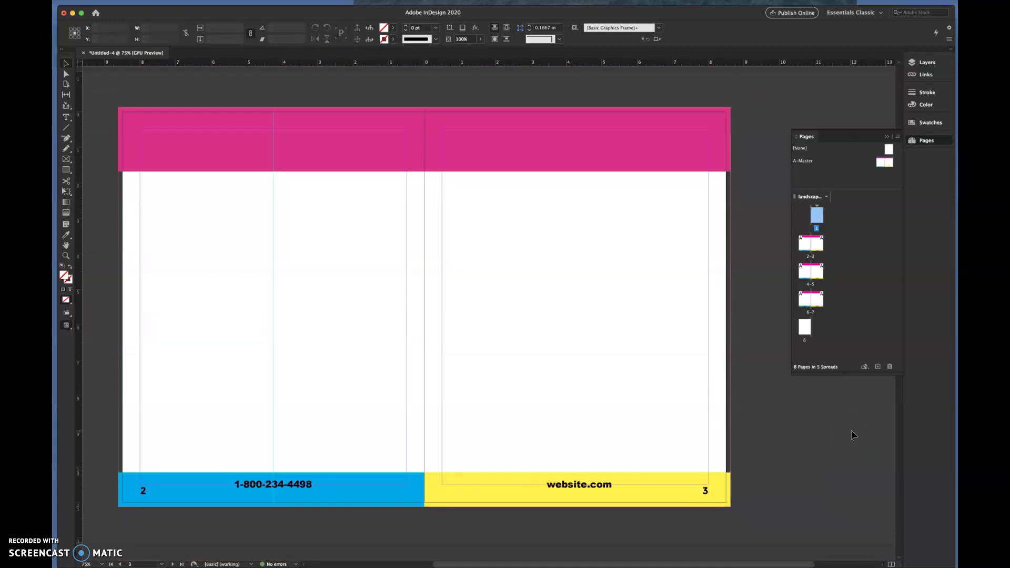
scroll(853, 434, "up", 1)
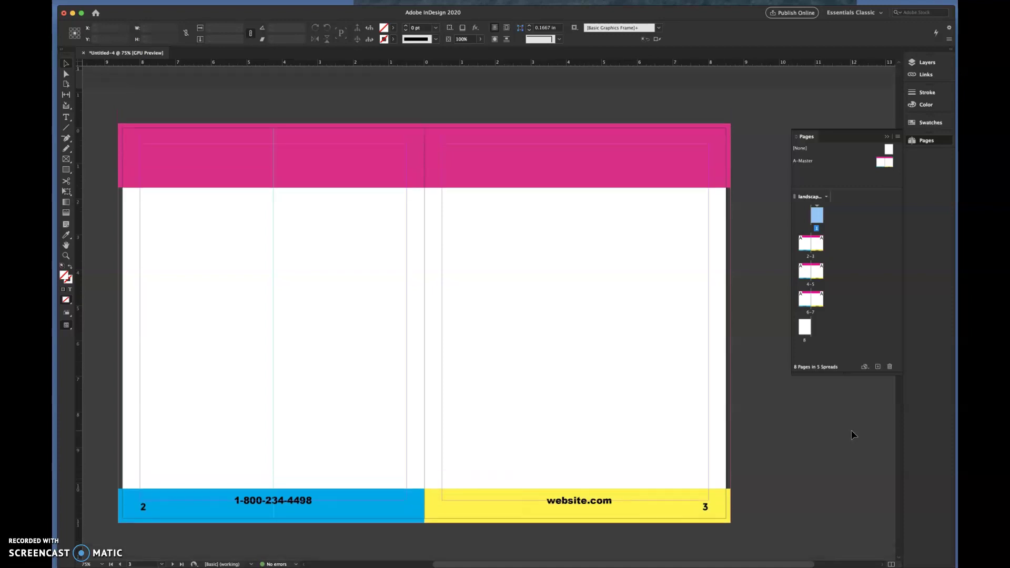
scroll(853, 435, "down", 10)
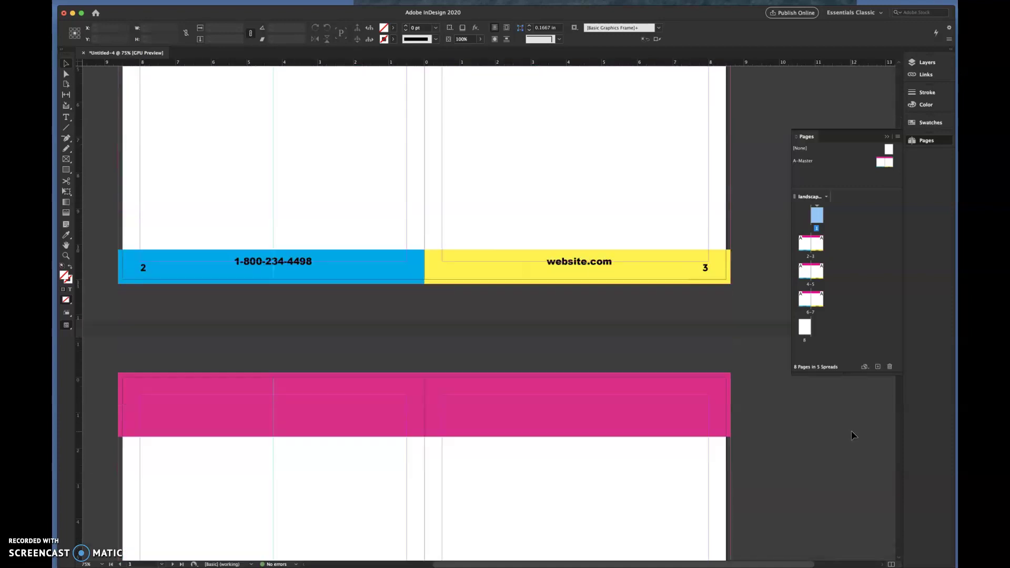
scroll(853, 434, "down", 15)
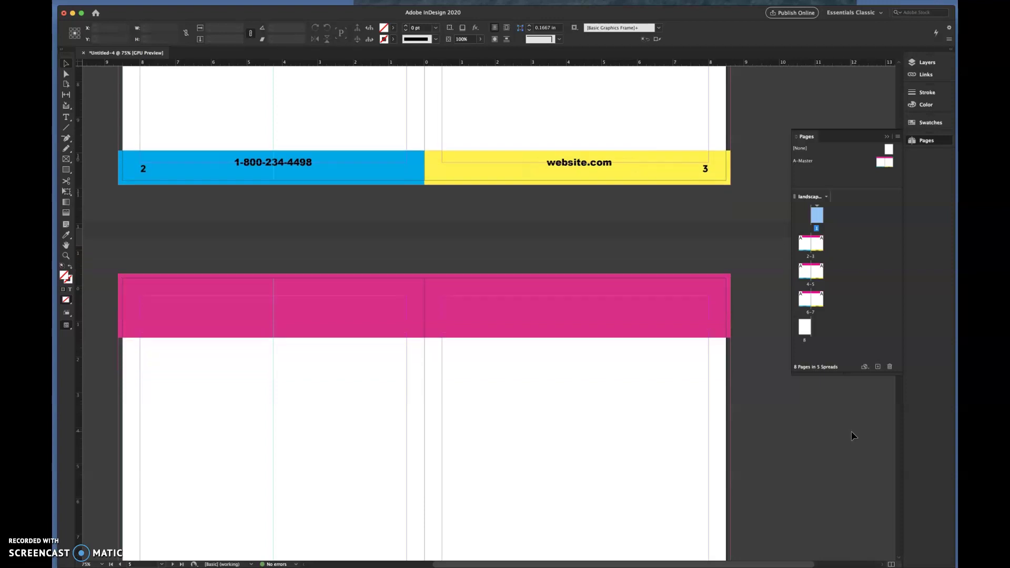
scroll(853, 436, "down", 20)
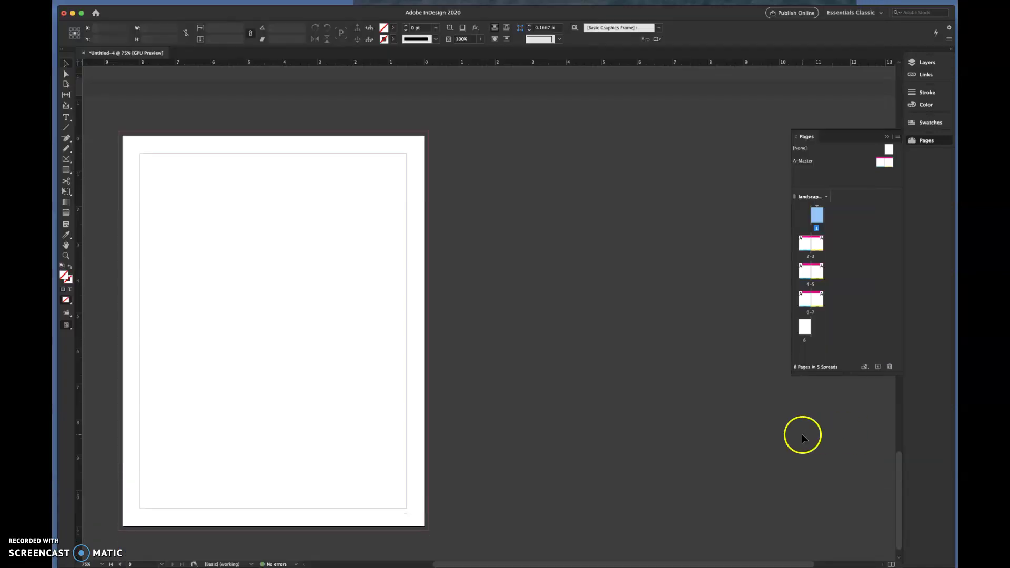
scroll(811, 437, "up", 8)
scroll(811, 437, "up", 20)
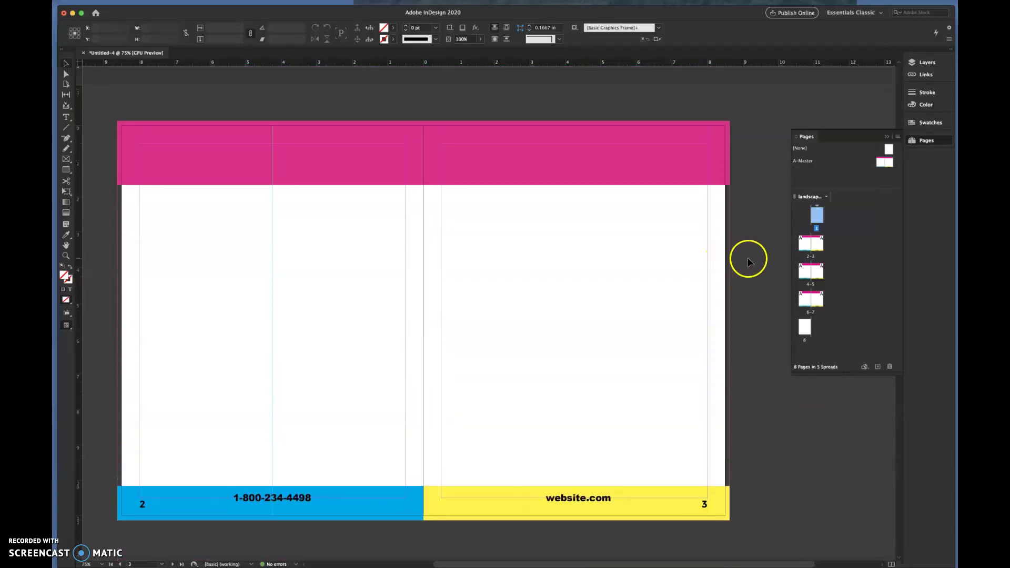
Reapply the A-Master to page 1 and page 8
scroll(753, 260, "up", 10)
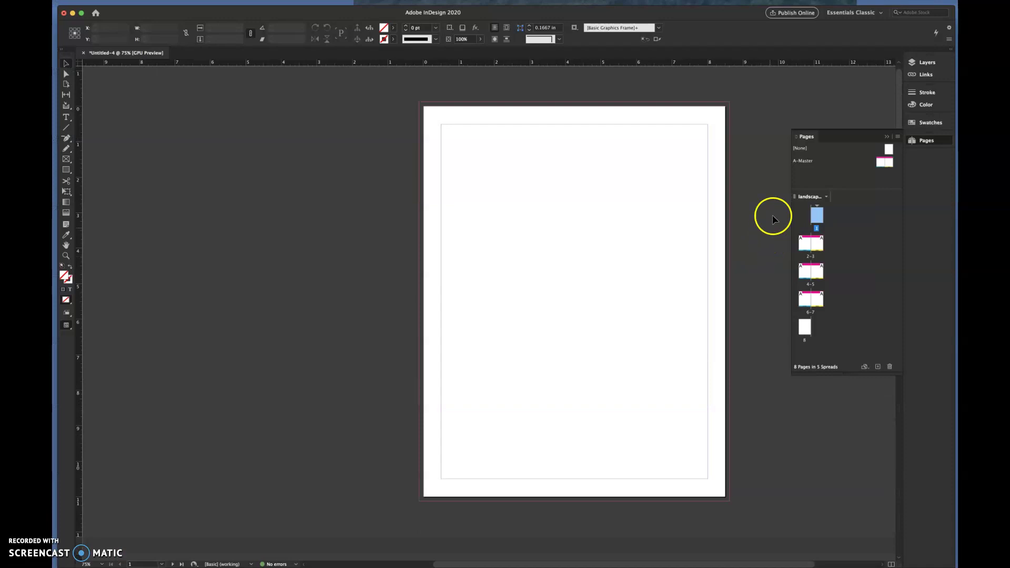
left_click(889, 168)
left_click_drag(851, 203, 817, 215)
left_click_drag(881, 163, 808, 327)
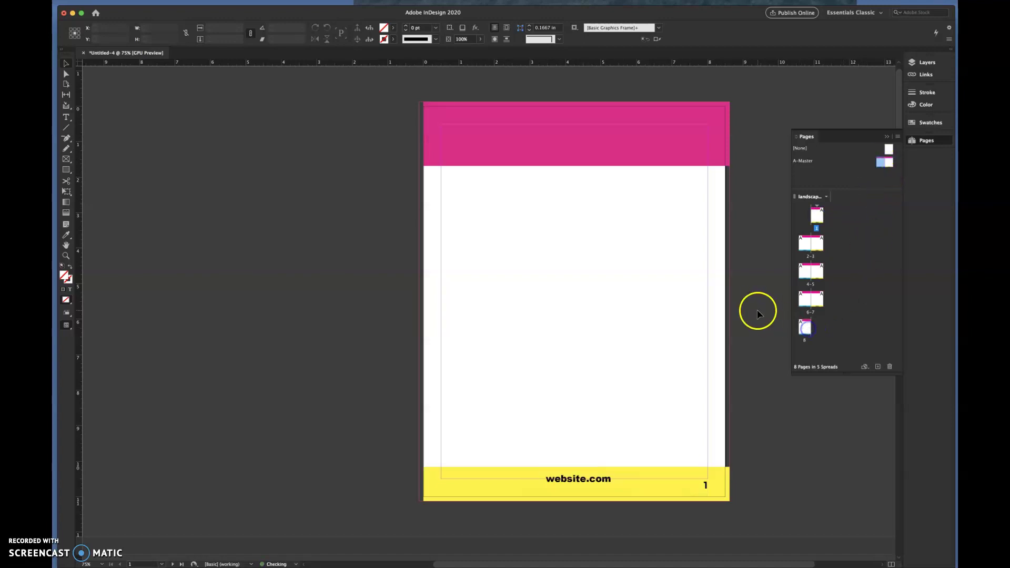
scroll(766, 296, "down", 5)
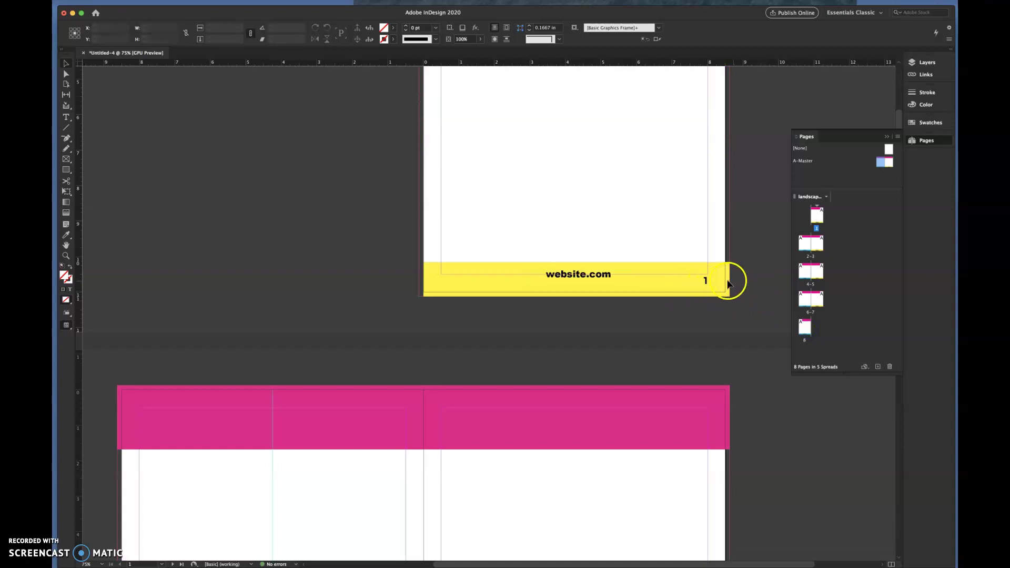
scroll(746, 283, "down", 7)
scroll(746, 283, "down", 10)
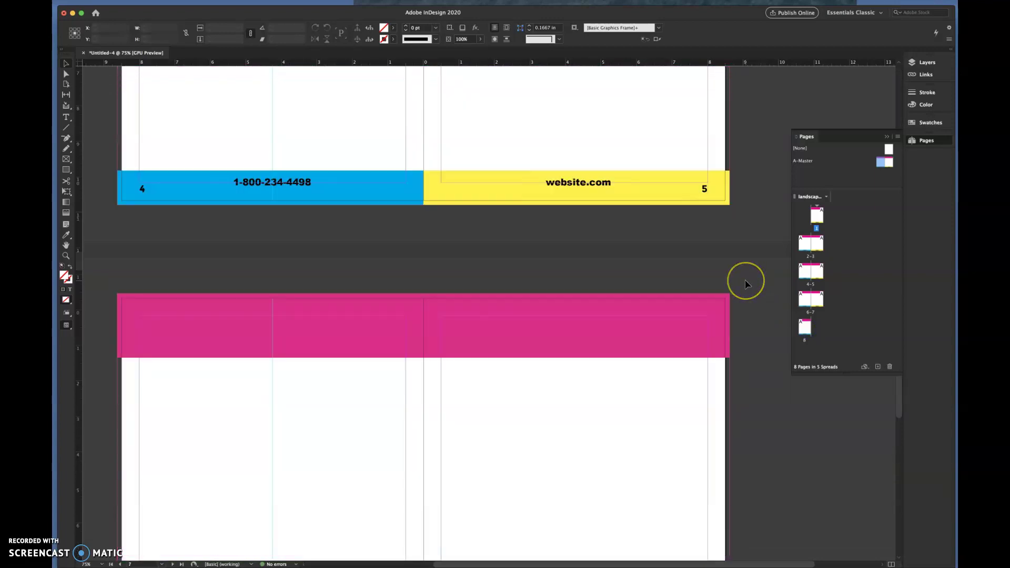
scroll(747, 284, "down", 9)
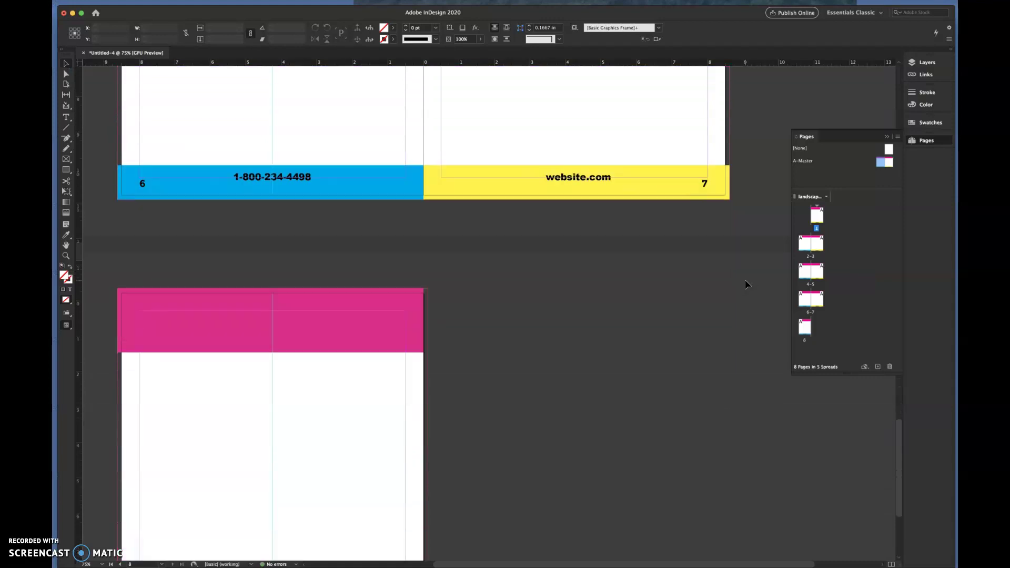
scroll(747, 284, "up", 12)
scroll(747, 284, "up", 8)
scroll(747, 284, "up", 8)
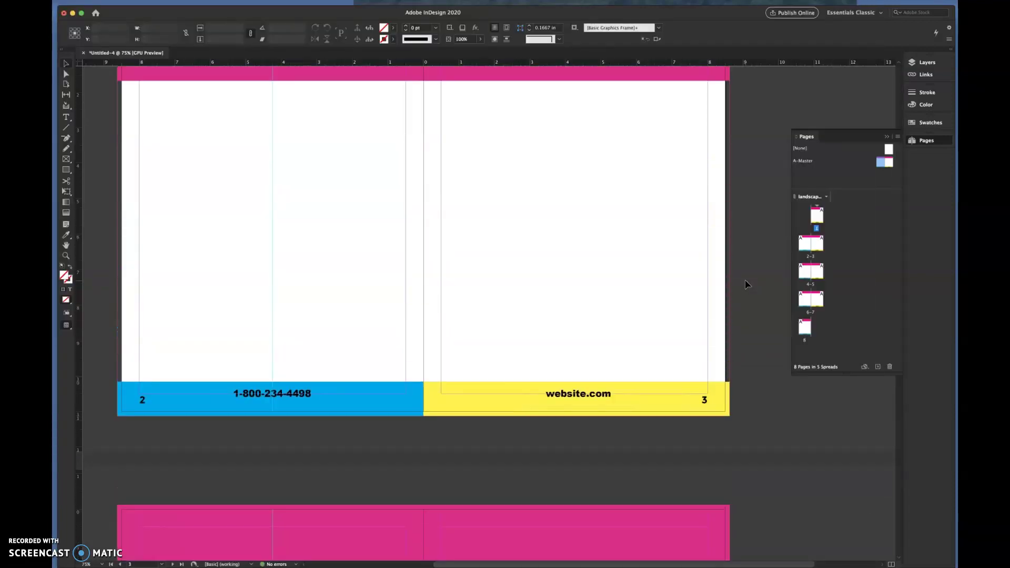
scroll(747, 284, "up", 8)
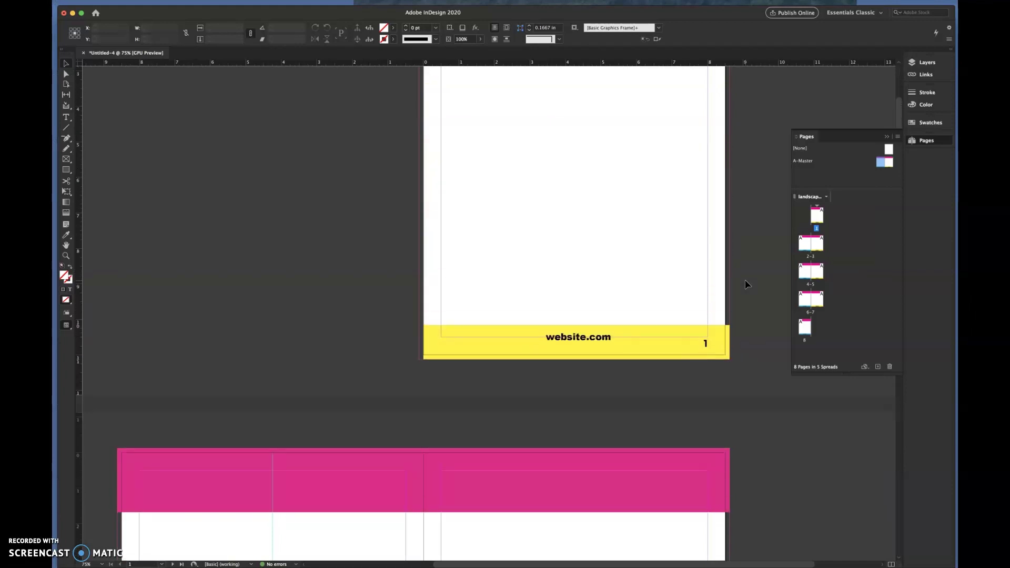
scroll(747, 284, "up", 3)
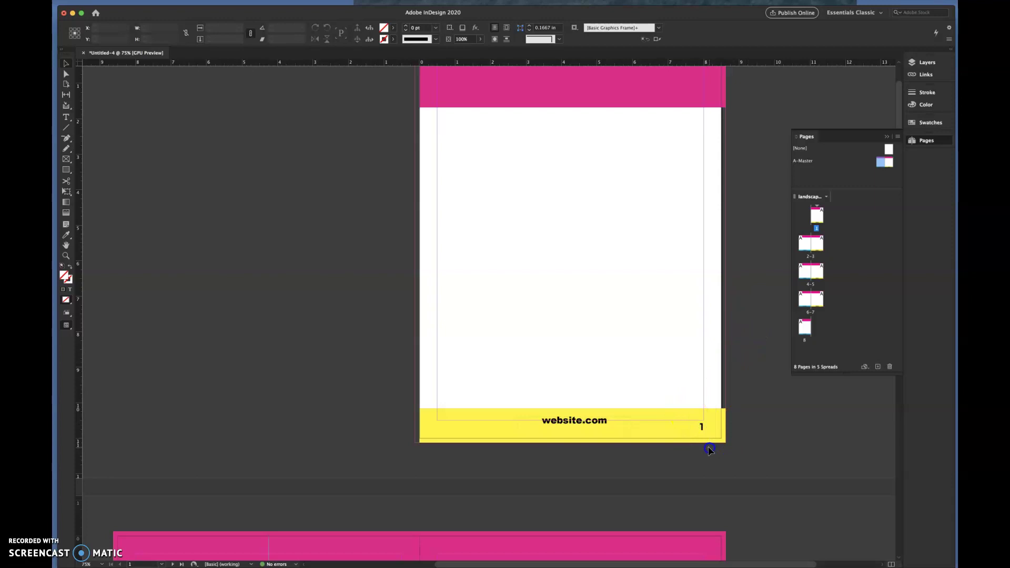
scroll(753, 428, "down", 10)
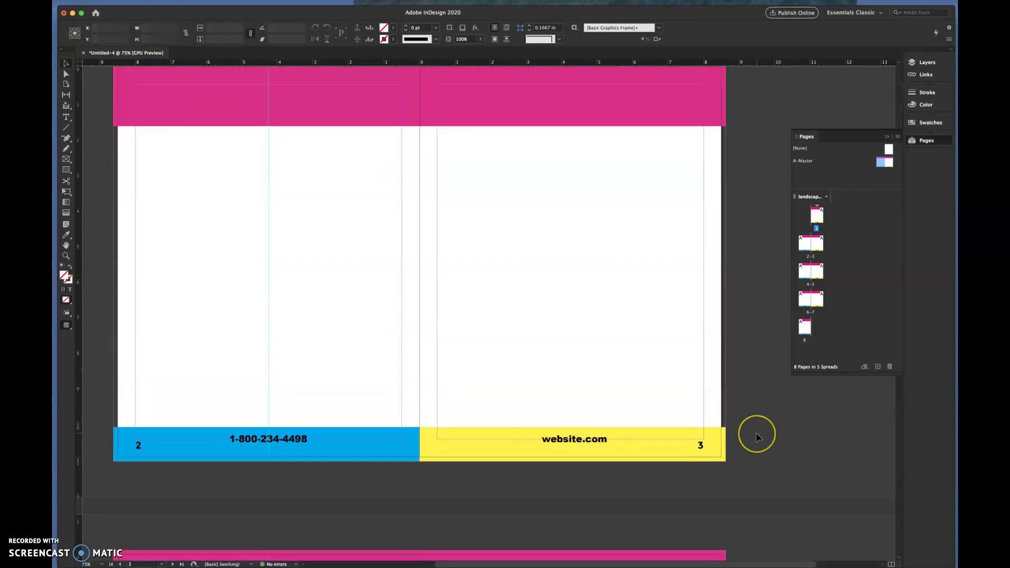
scroll(757, 436, "down", 20)
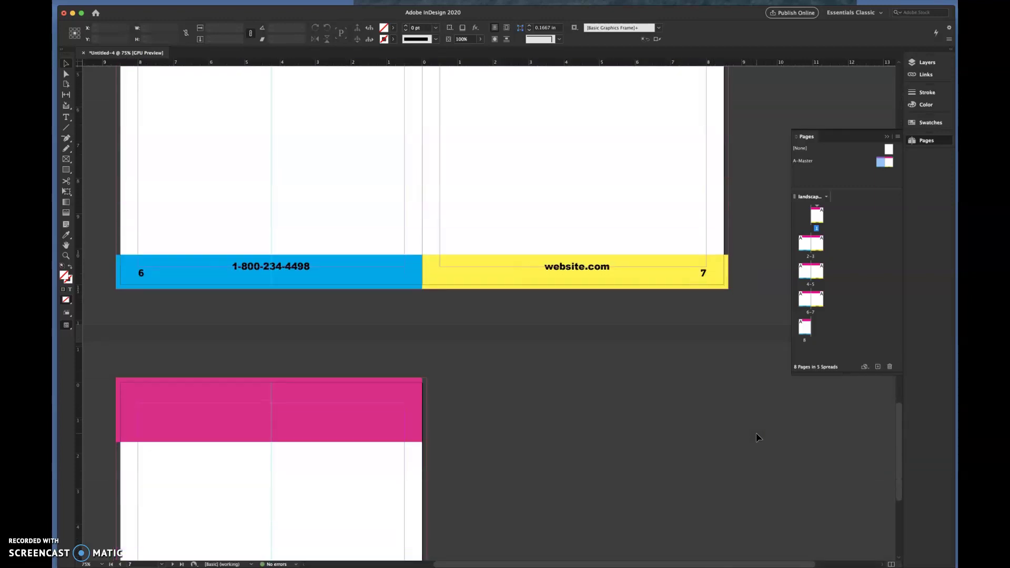
scroll(758, 437, "down", 10)
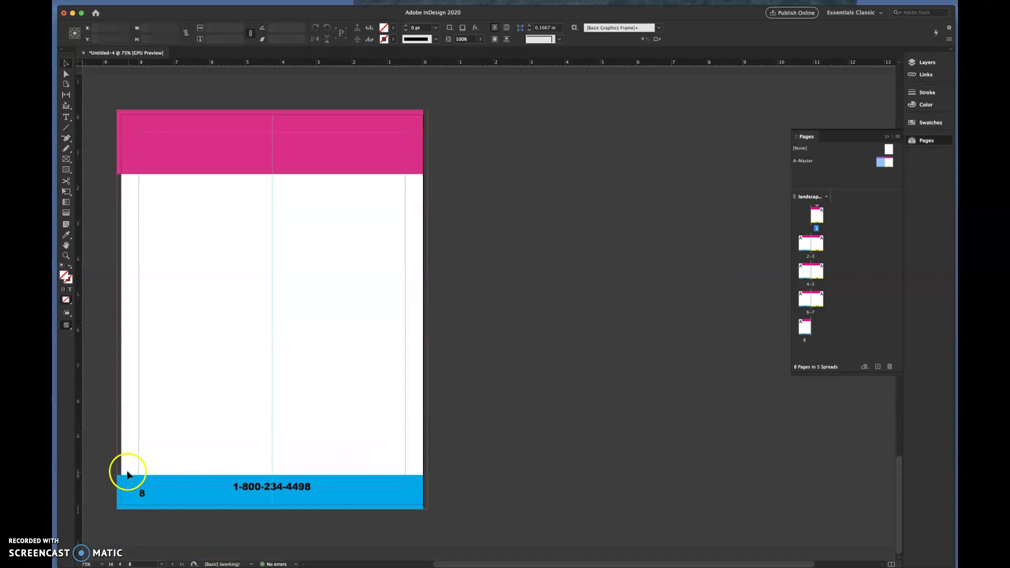
left_click_drag(126, 470, 163, 525)
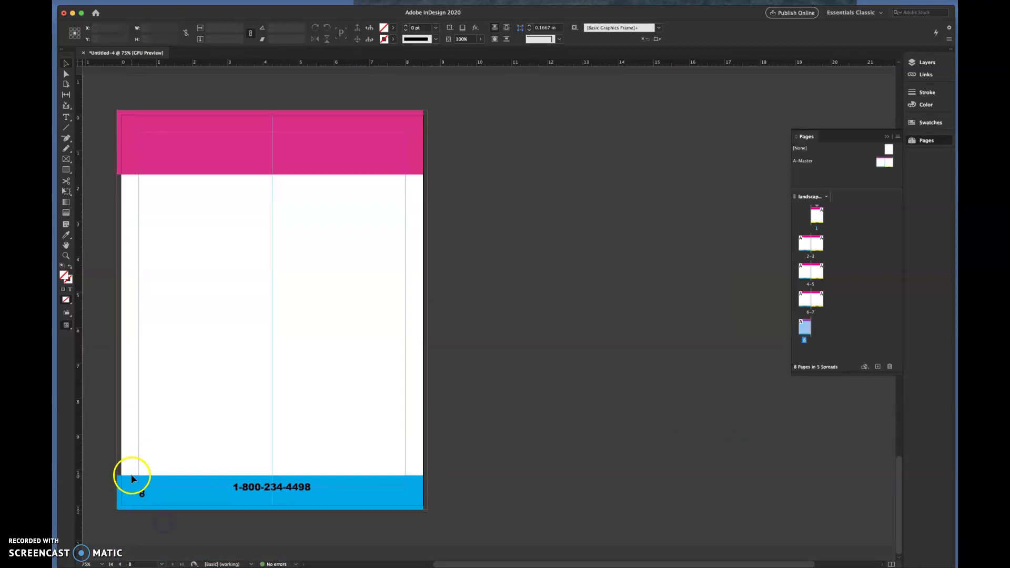
left_click_drag(131, 478, 160, 518)
scroll(683, 361, "up", 5)
scroll(684, 364, "up", 10)
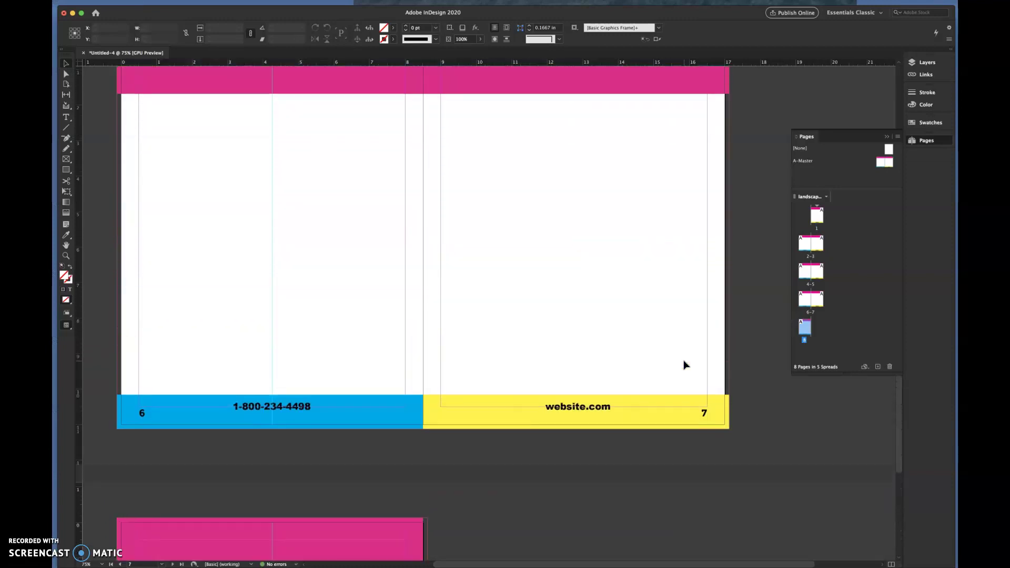
scroll(685, 364, "up", 10)
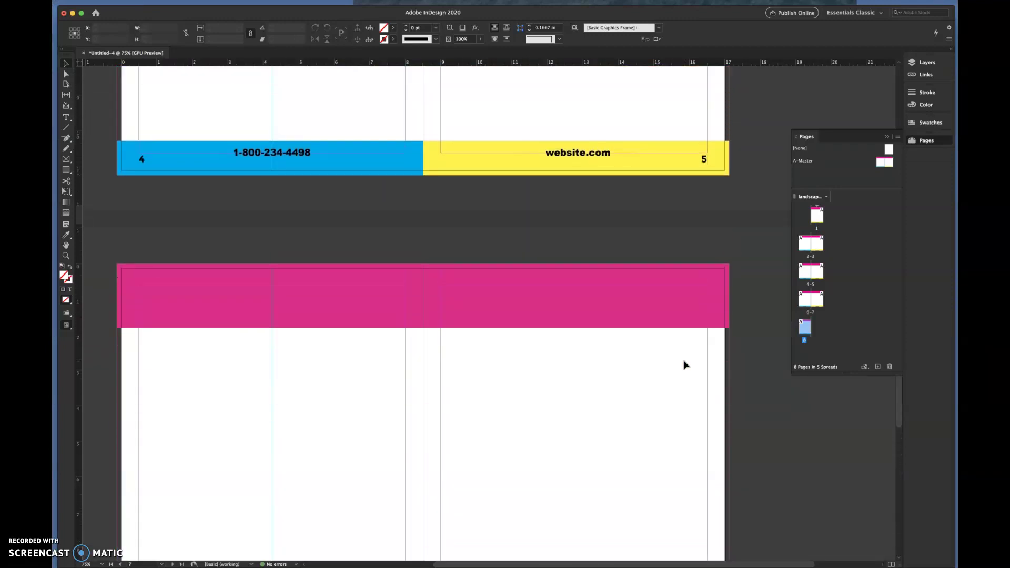
scroll(685, 365, "up", 15)
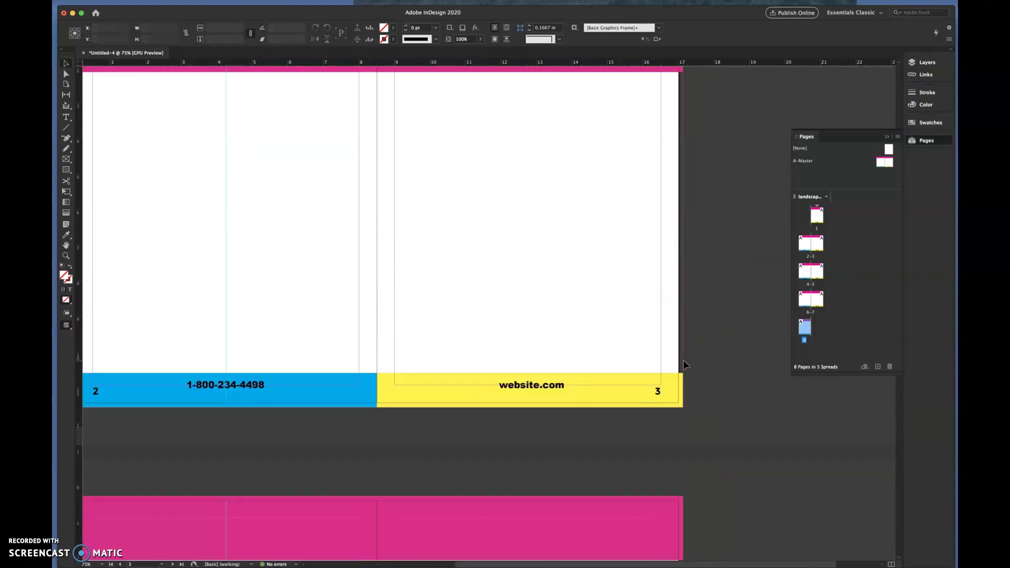
scroll(684, 364, "up", 4)
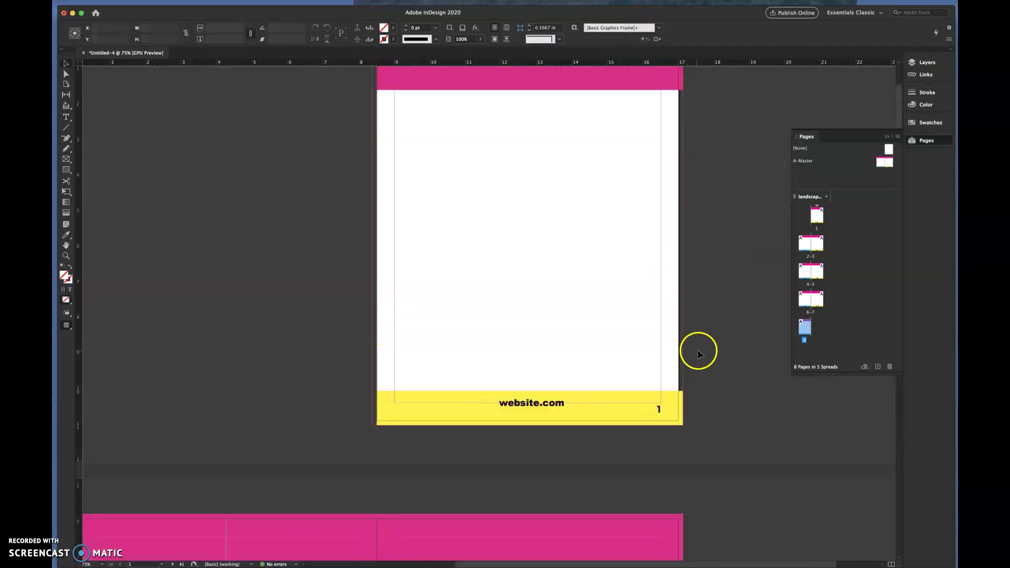
left_click(705, 351)
Override the page-number frame in page 1's yellow footer, delete it, and deselect
scroll(706, 352, "up", 1)
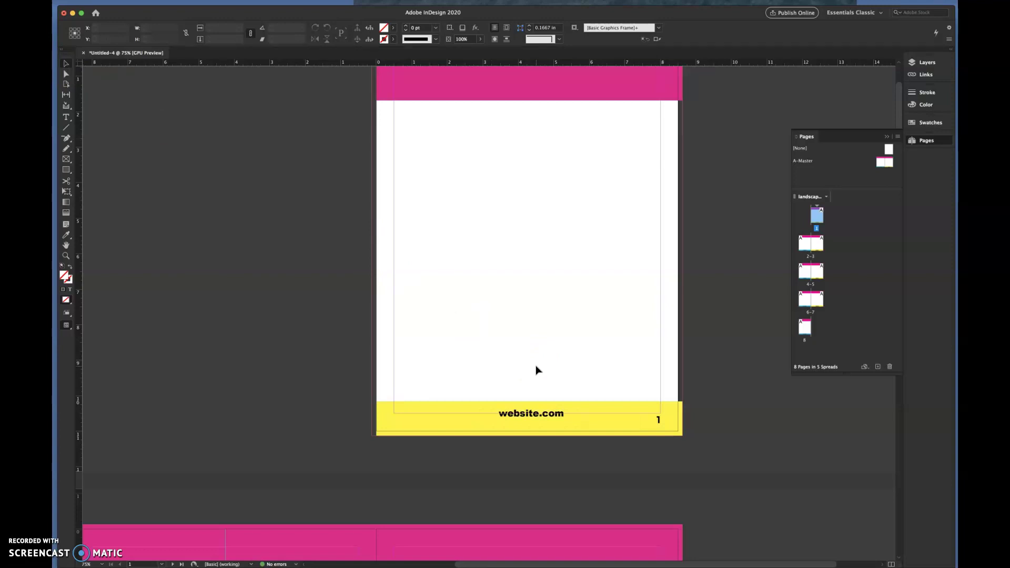
left_click(658, 419)
left_click(707, 418)
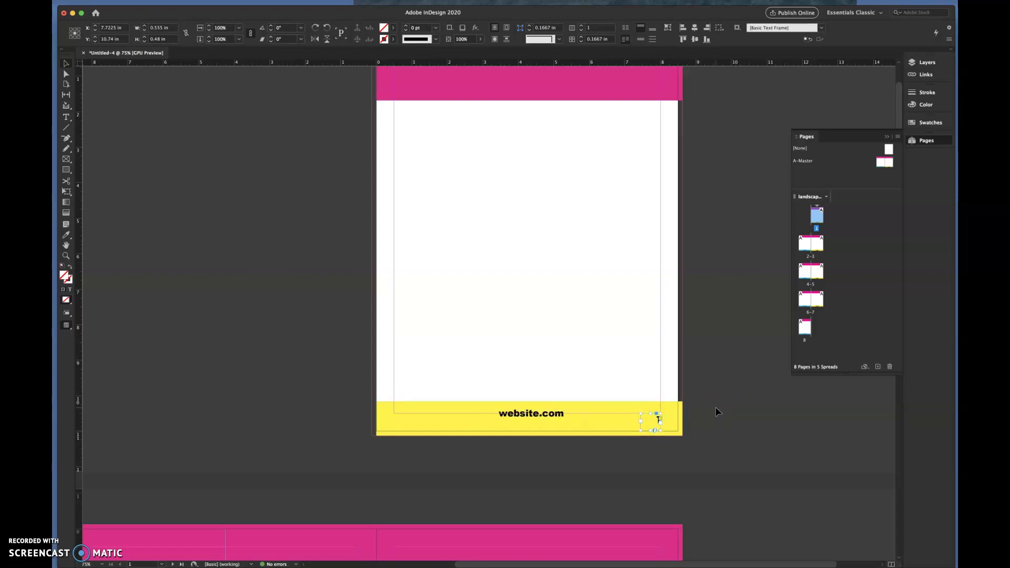
left_click_drag(718, 411, 661, 428)
left_click(684, 419)
Try selecting the master page number in page 2's footer
scroll(684, 419, "down", 10)
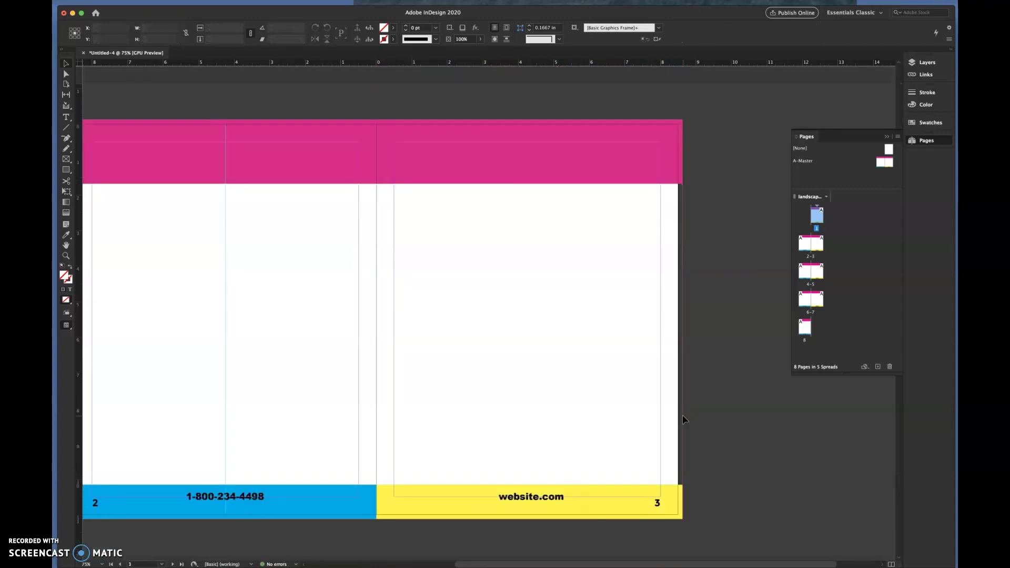
scroll(684, 420, "left", 3)
left_click(171, 515)
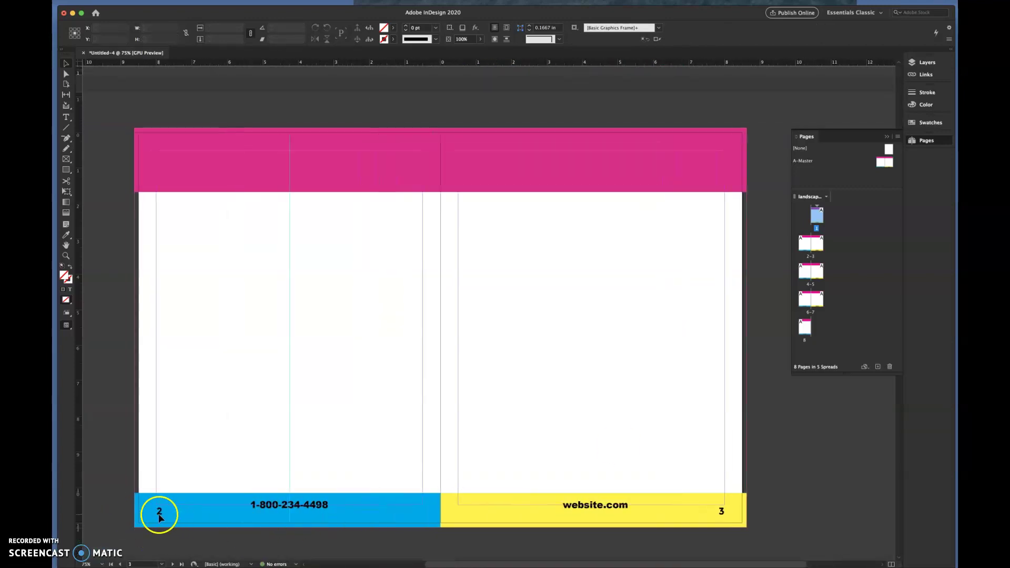
Override page 8's page-number frame from the master and delete it, leaving only the phone number
scroll(687, 496, "down", 5)
scroll(687, 497, "down", 20)
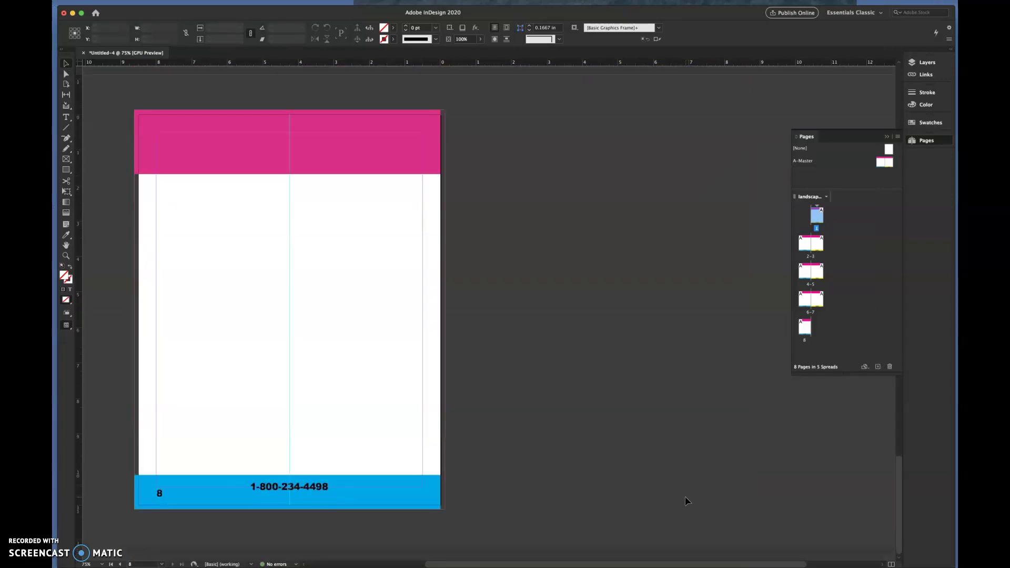
scroll(687, 501, "left", 3)
left_click(213, 496)
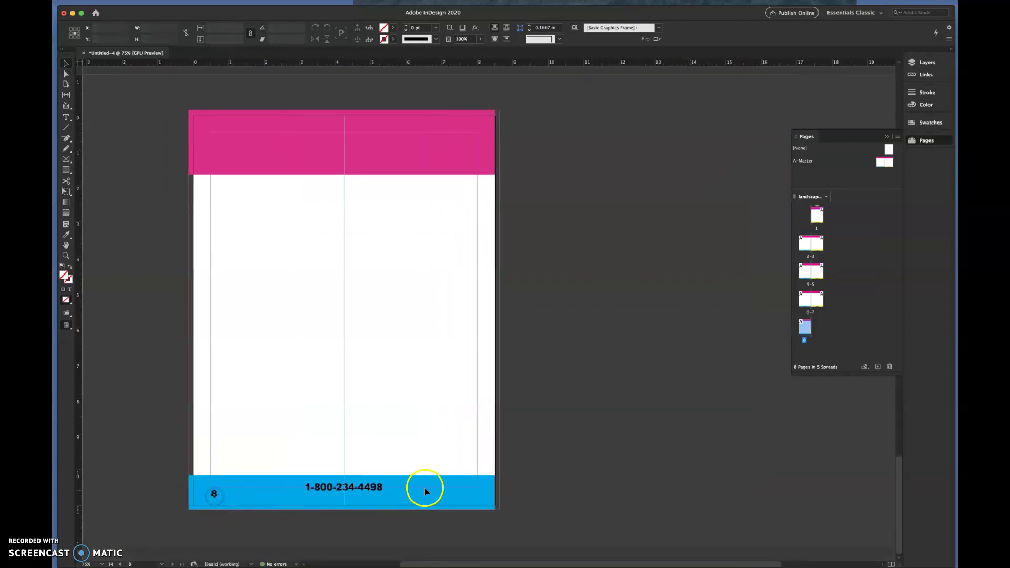
left_click(214, 498)
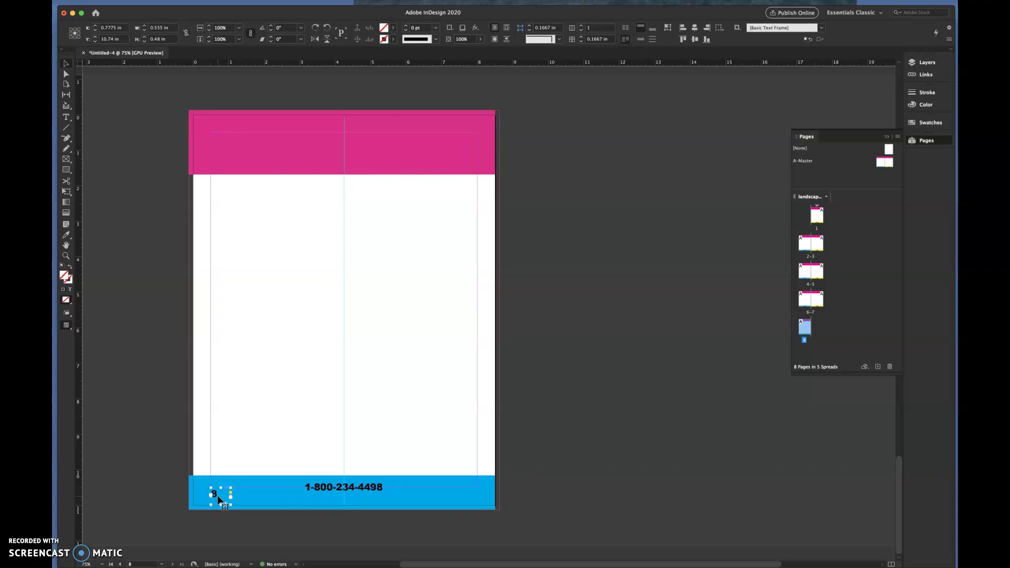
key("Delete")
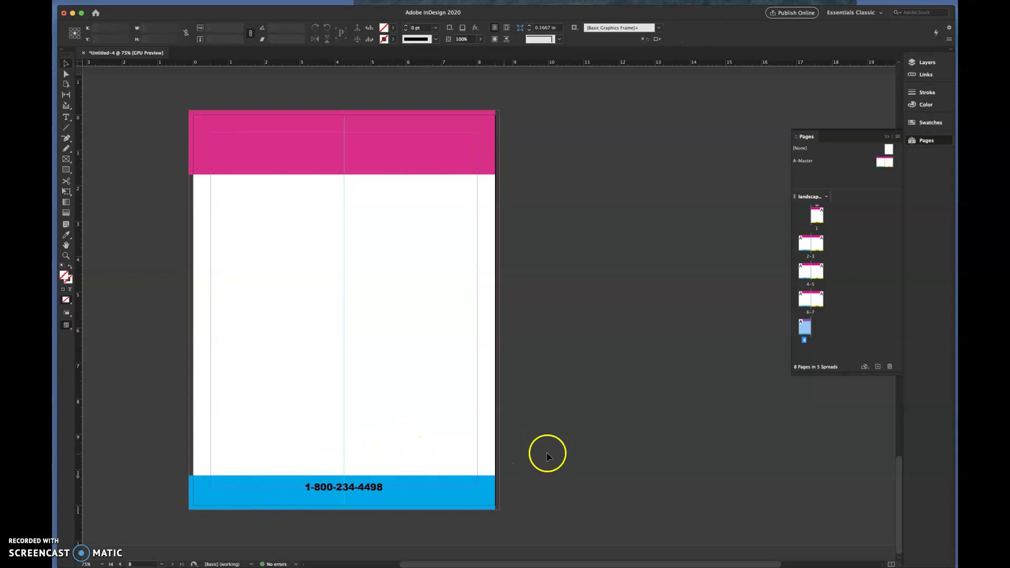
scroll(547, 456, "up", 20)
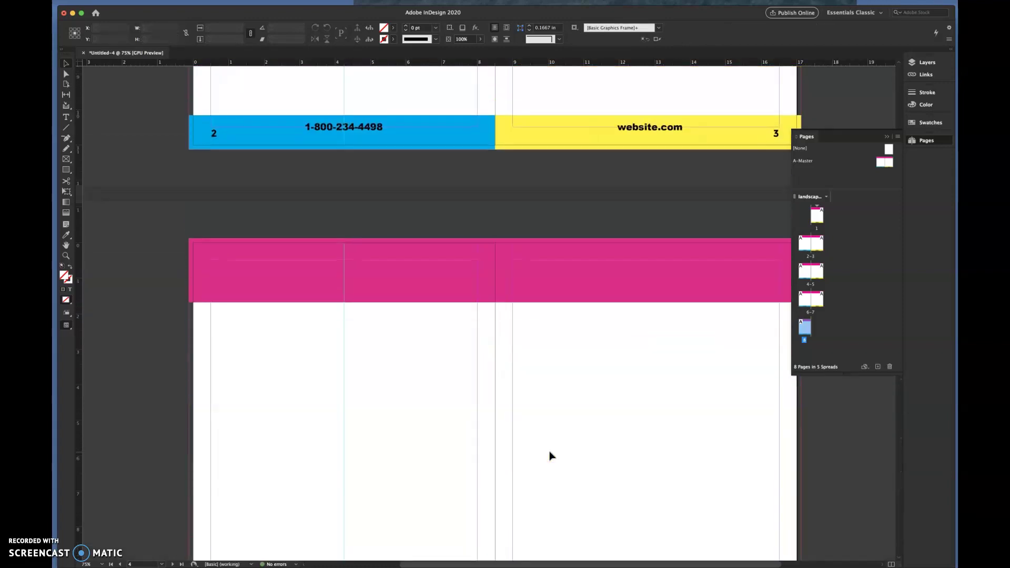
scroll(551, 456, "up", 15)
left_click(375, 445)
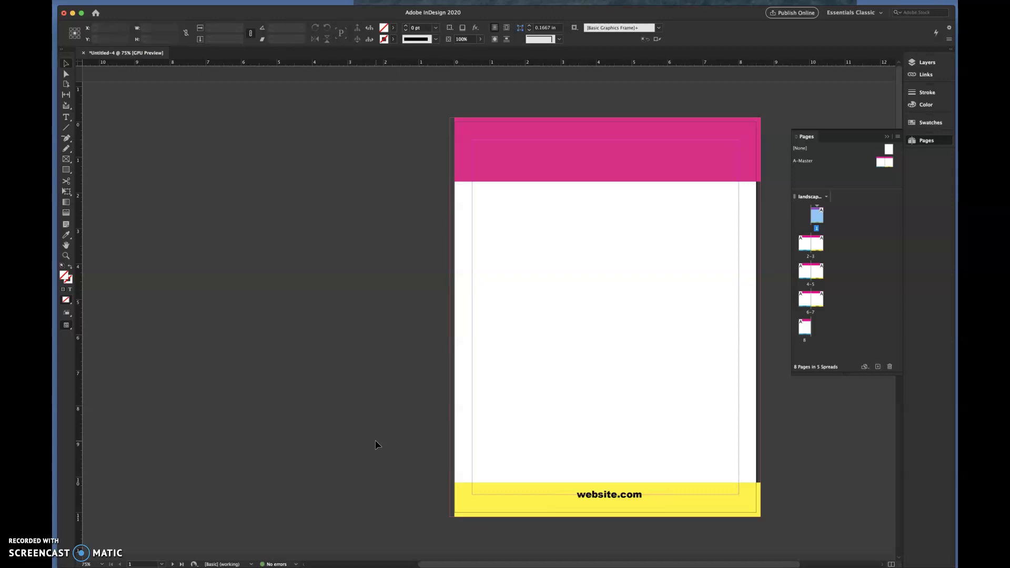
left_click(389, 403)
scroll(390, 404, "right", 1)
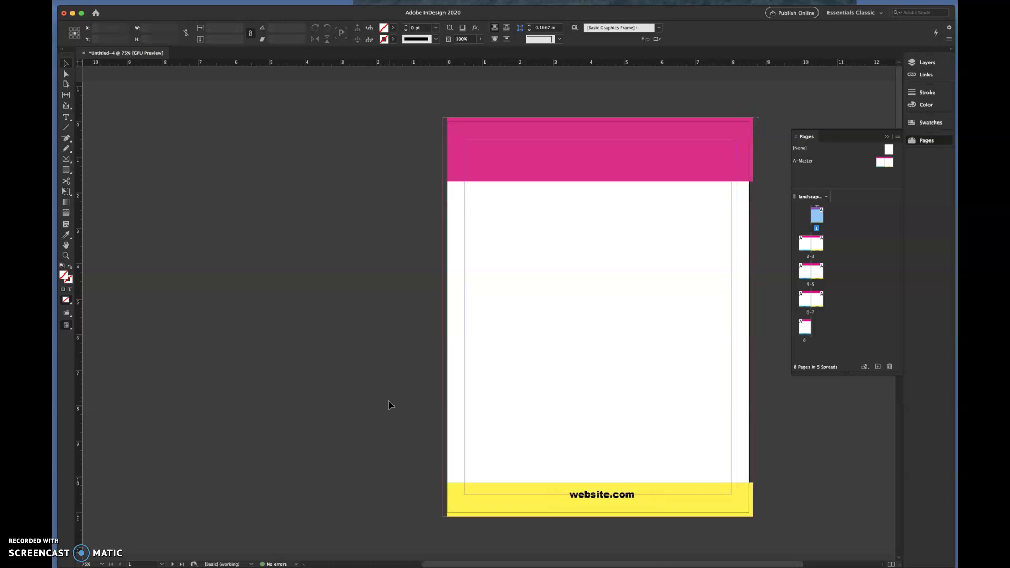
scroll(389, 405, "right", 2)
scroll(389, 404, "down", 10)
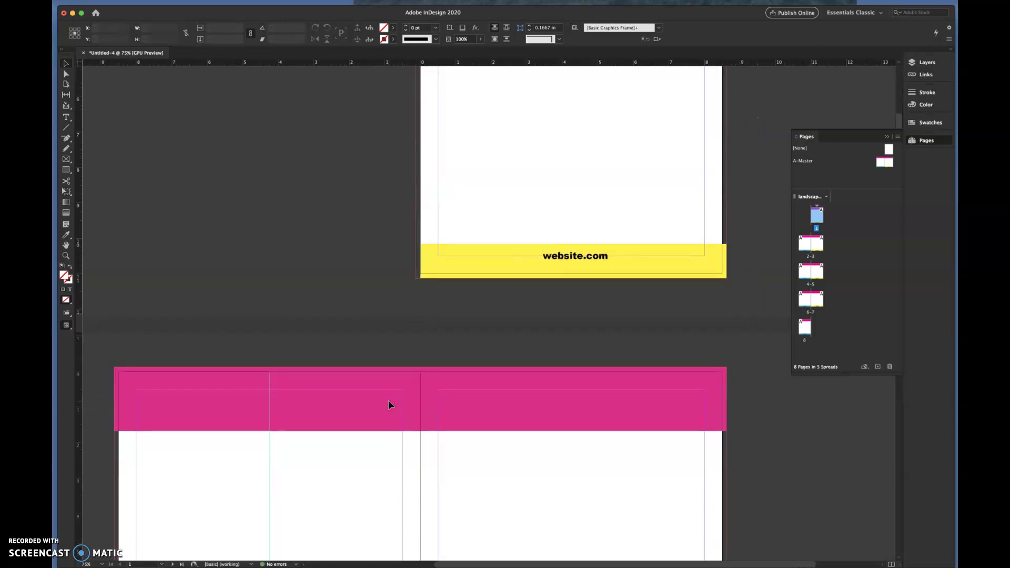
scroll(389, 404, "down", 2)
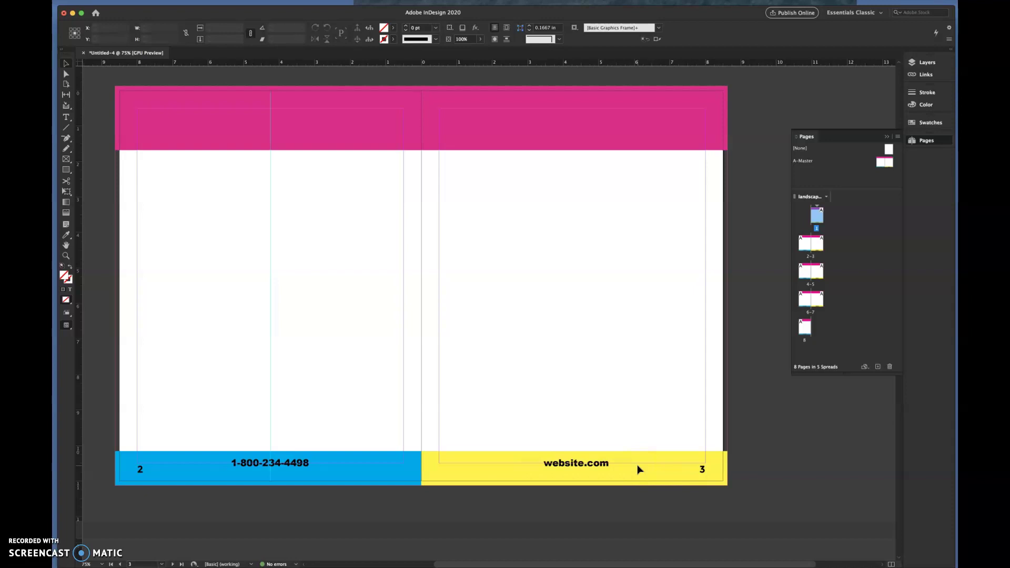
scroll(638, 468, "down", 15)
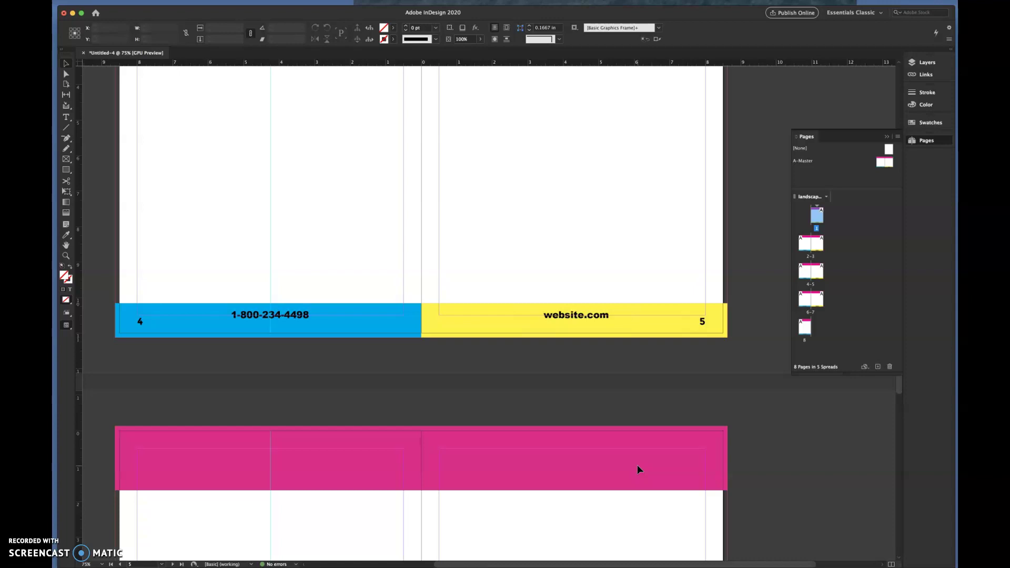
scroll(639, 468, "down", 10)
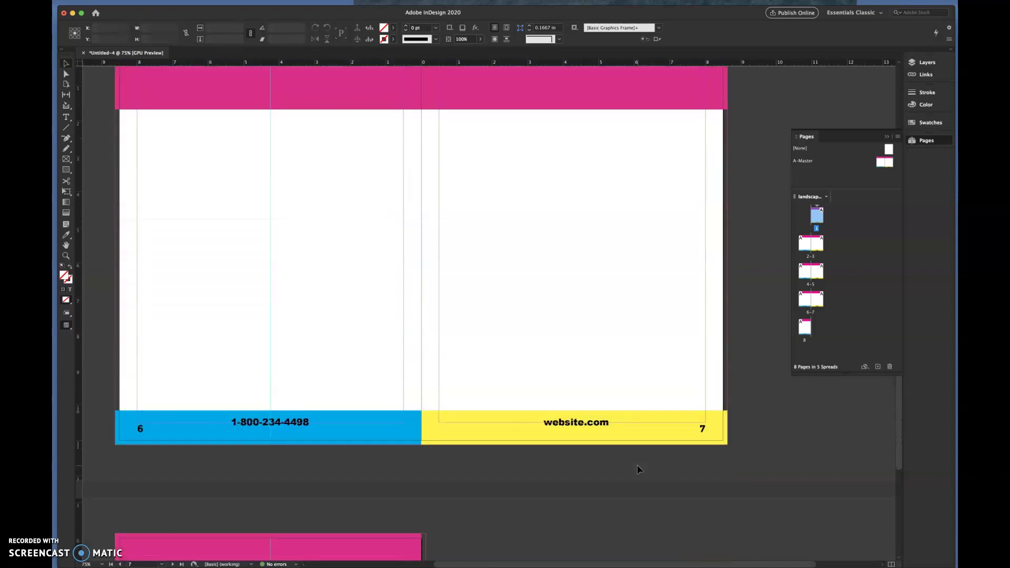
scroll(637, 469, "down", 3)
scroll(637, 469, "down", 5)
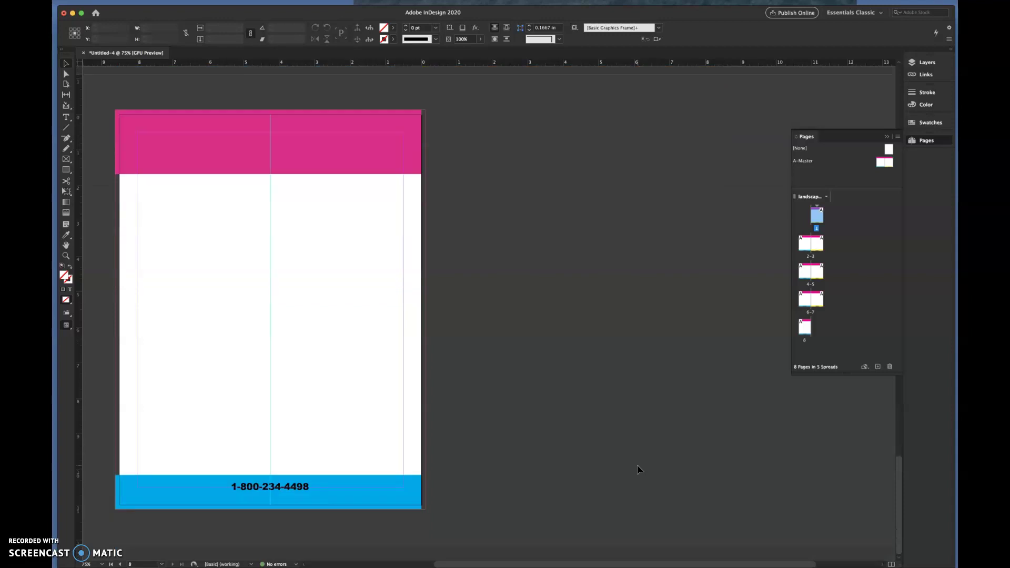
scroll(639, 469, "up", 5)
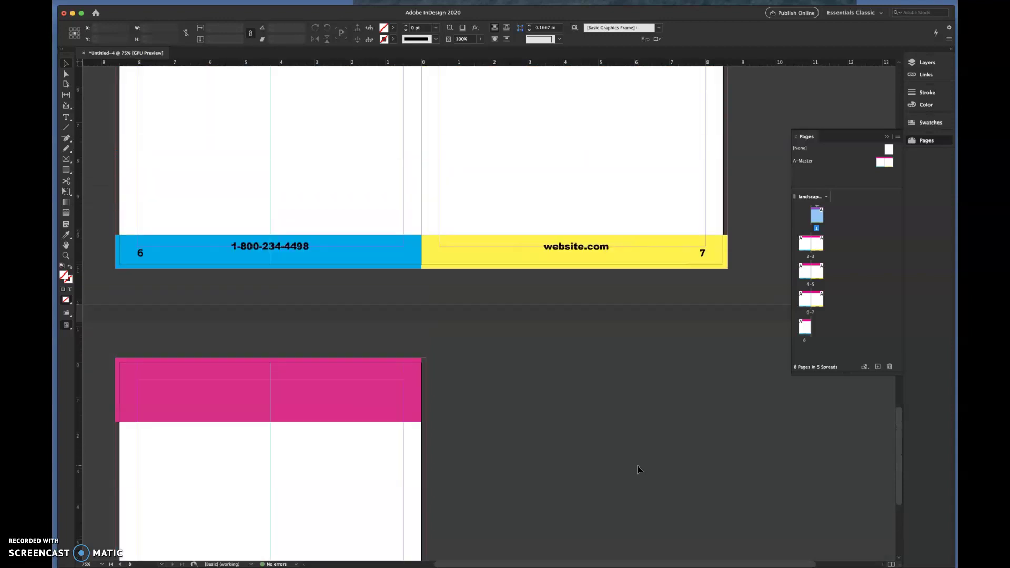
scroll(637, 469, "up", 2)
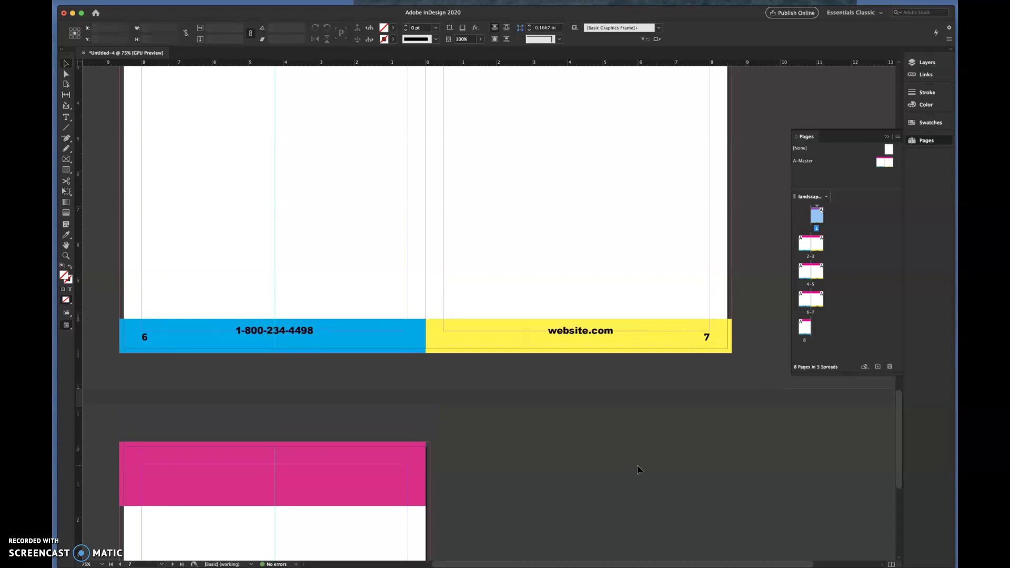
scroll(638, 469, "up", 4)
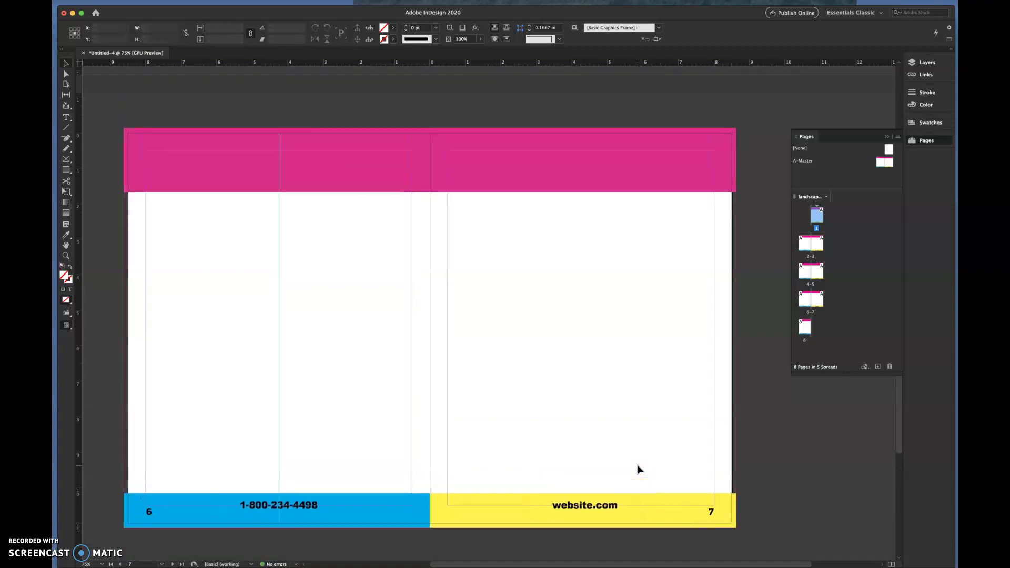
scroll(639, 469, "up", 5)
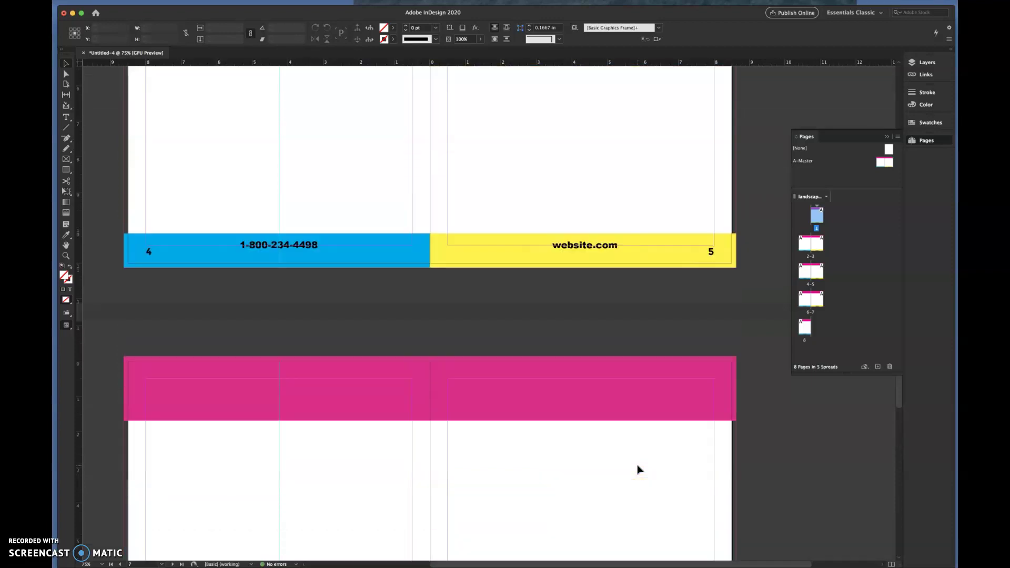